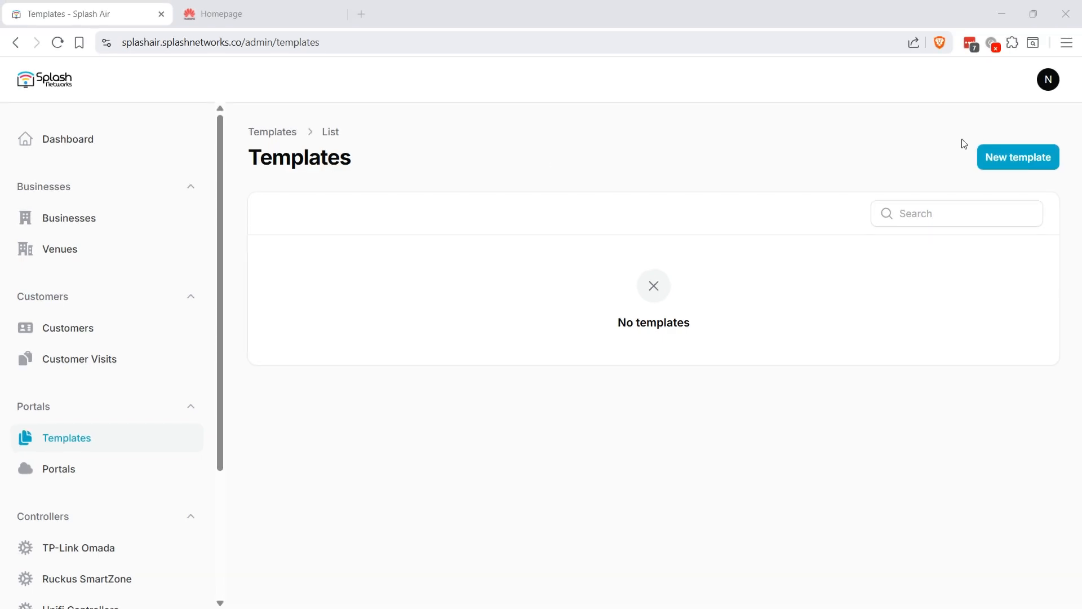
- Begin a new portal template from the empty Templates list
{"action": "left_click", "coordinate": [993, 154]}
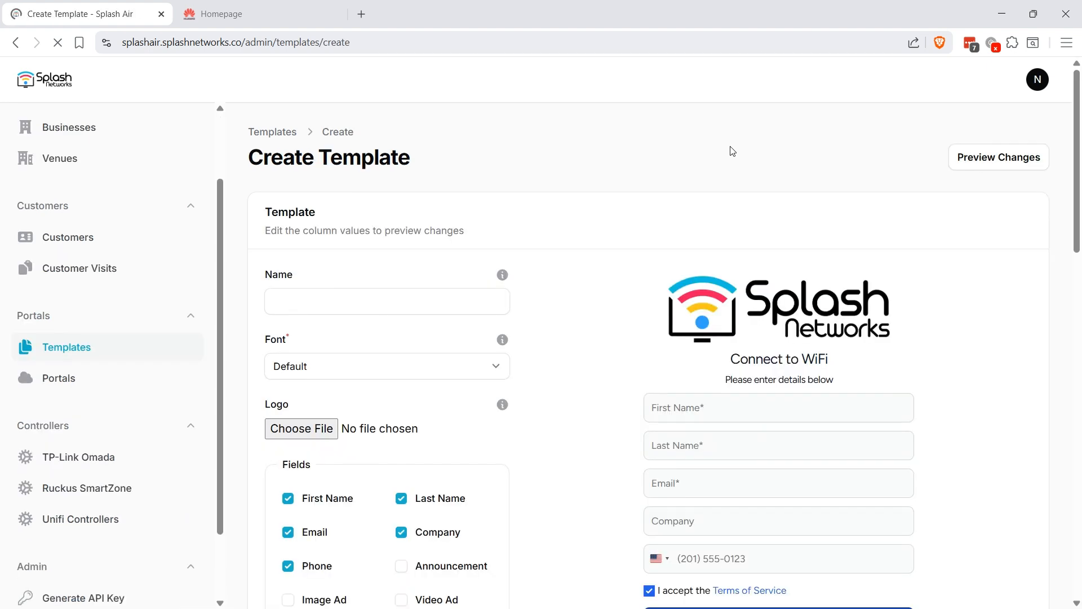
- Name the new template 'splash'
{"action": "left_click", "coordinate": [361, 306]}
{"action": "type", "text": "splash"}
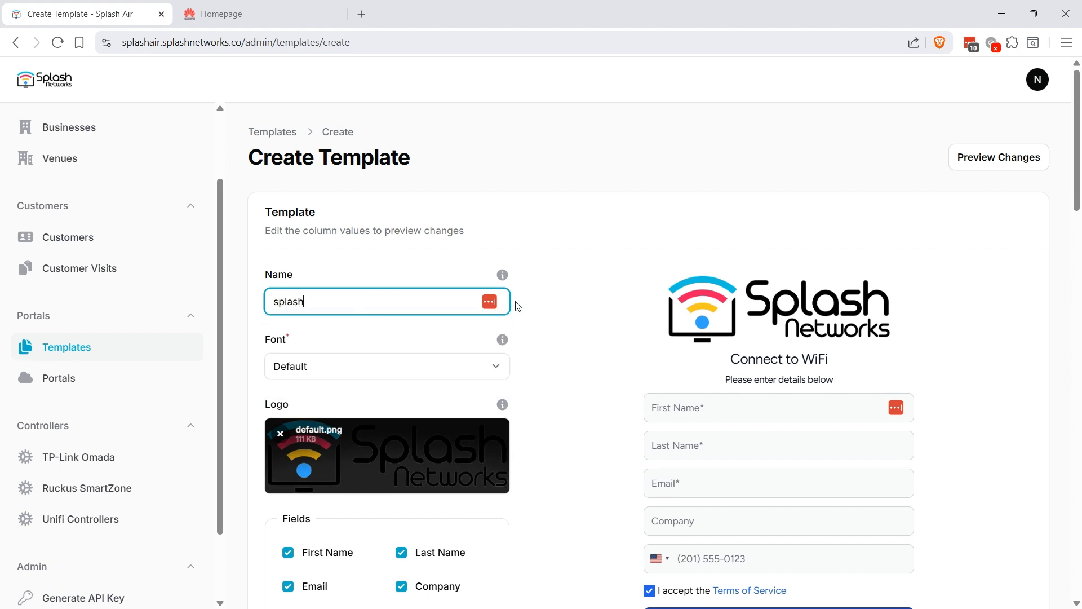
{"action": "left_click", "coordinate": [573, 289]}
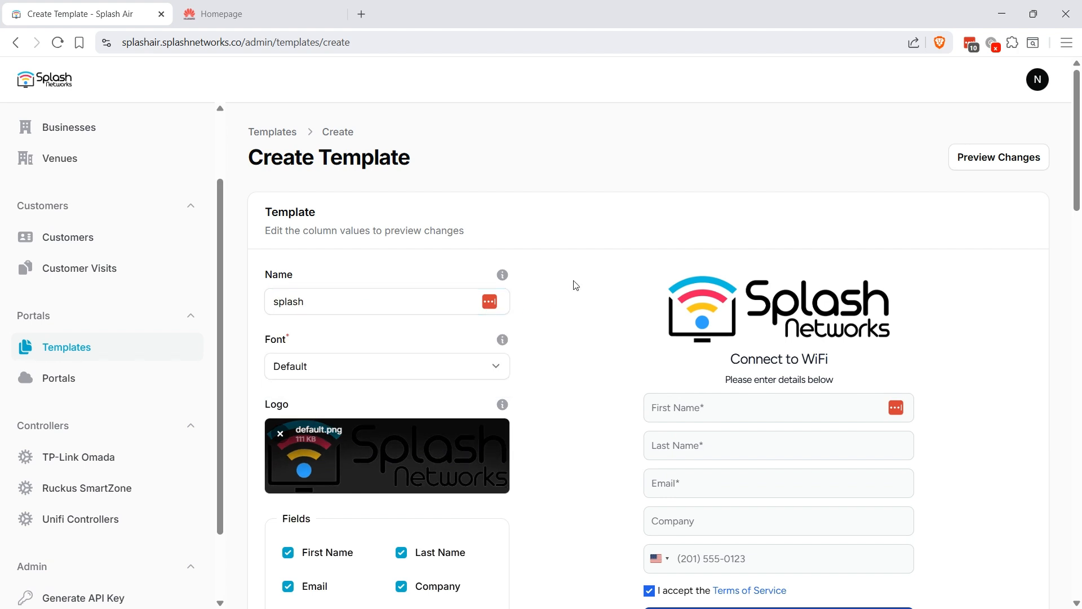
{"action": "middle_click", "coordinate": [560, 273]}
{"action": "middle_click", "coordinate": [550, 299]}
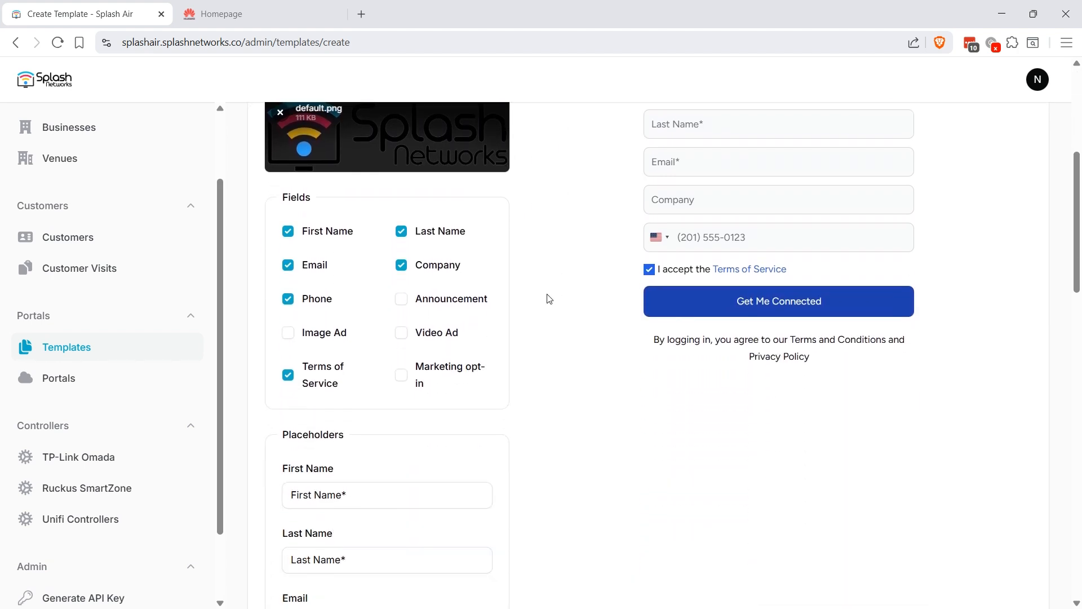
- Remove the Last Name, Company, Phone and Terms of Service fields, and create the template
{"action": "left_click", "coordinate": [328, 375]}
{"action": "left_click", "coordinate": [320, 299]}
{"action": "left_click", "coordinate": [402, 266]}
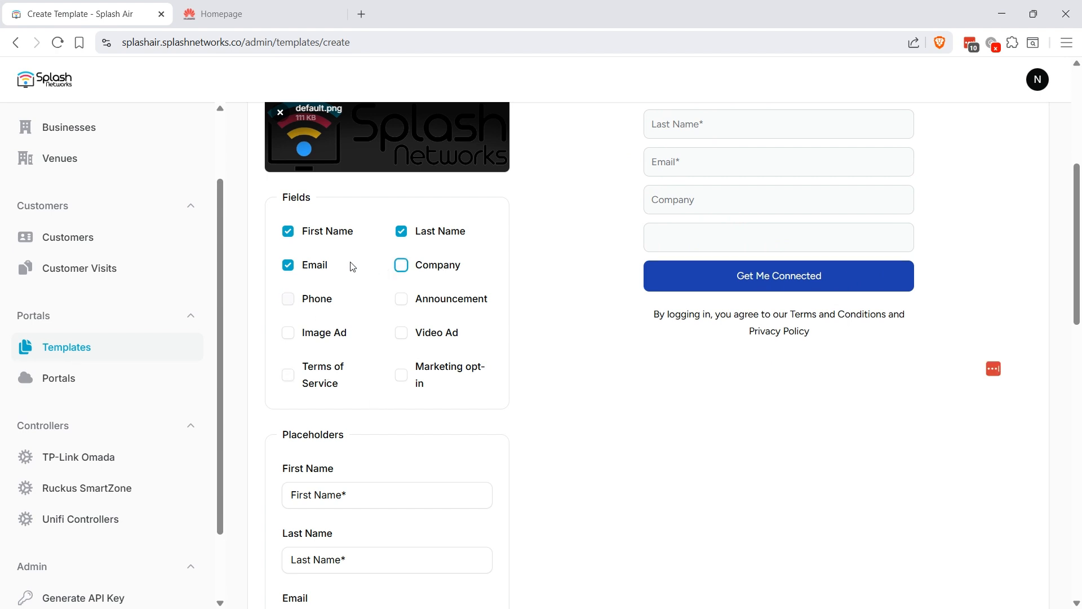
{"action": "left_click", "coordinate": [428, 234]}
{"action": "middle_click", "coordinate": [569, 312]}
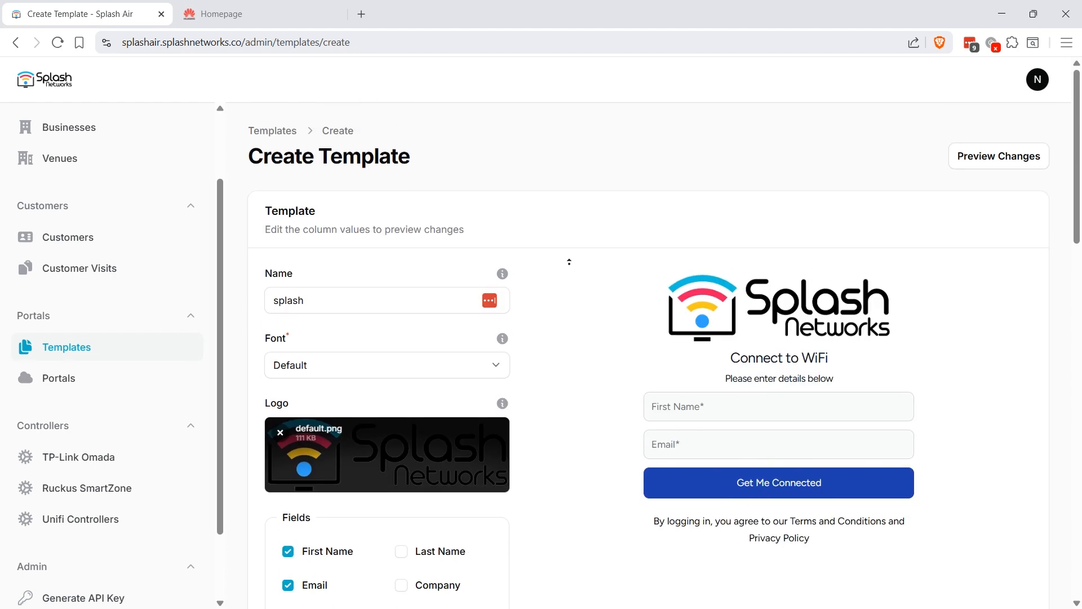
{"action": "middle_click", "coordinate": [570, 266]}
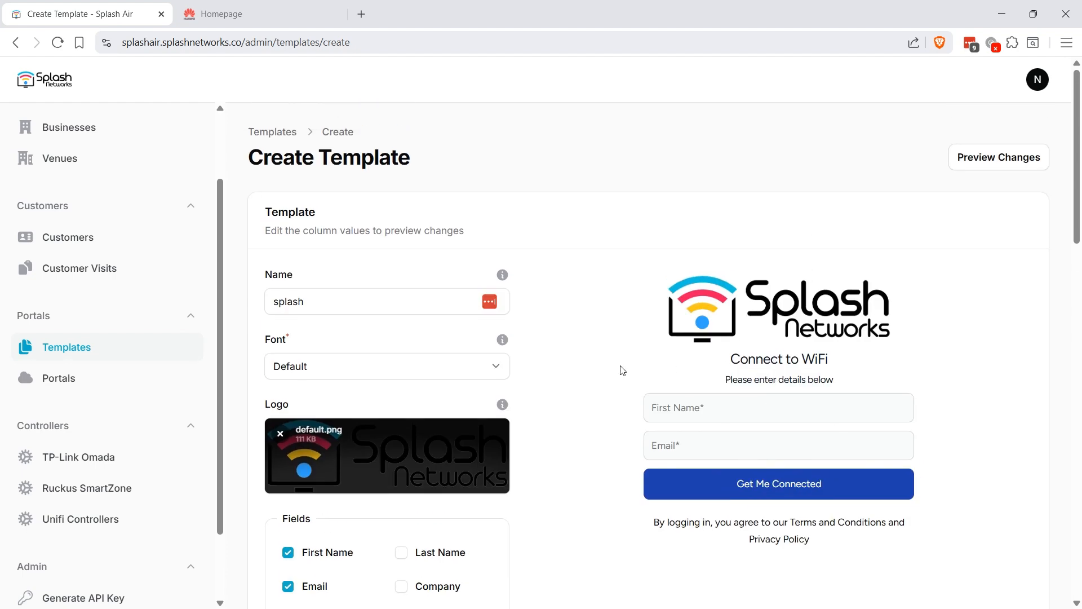
{"action": "middle_click", "coordinate": [565, 321]}
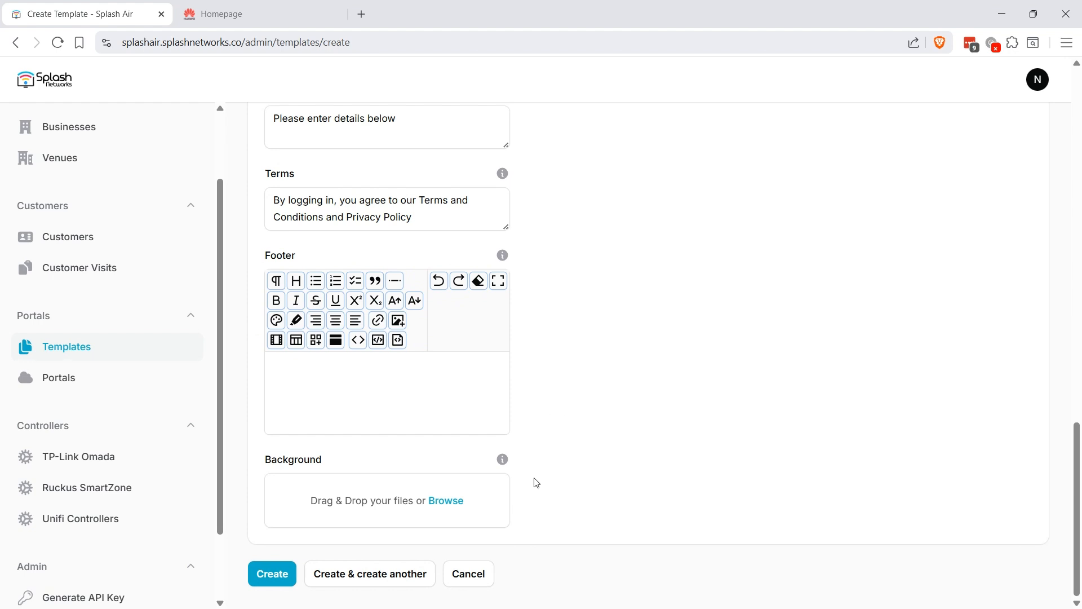
{"action": "left_click", "coordinate": [268, 574]}
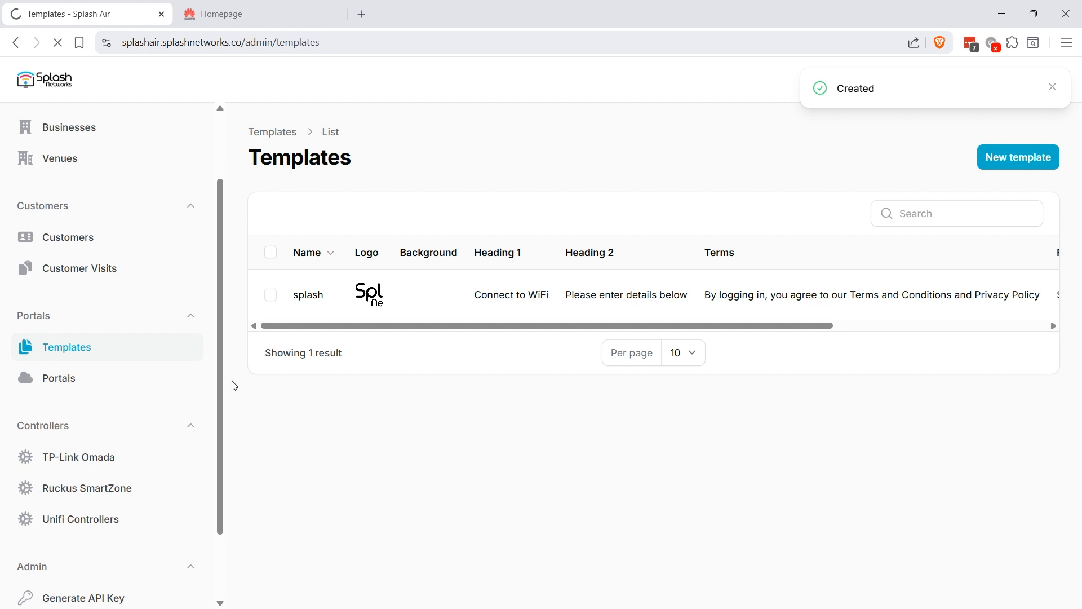
- Start a new portal named Huawei Portal for the Splash business at venue Splash HQ
{"action": "left_click", "coordinate": [1001, 160]}
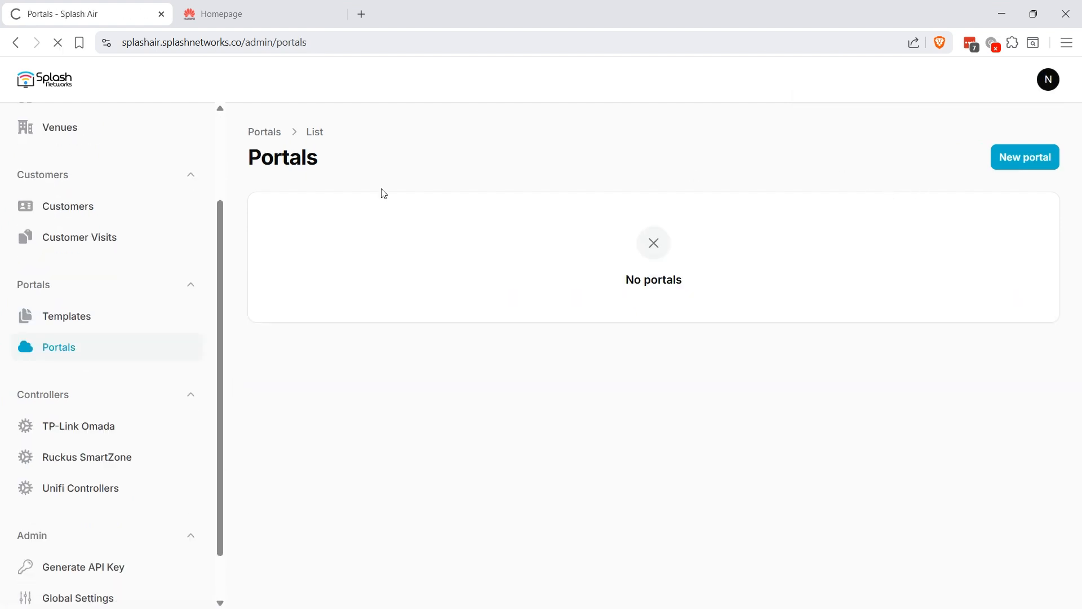
{"action": "left_click", "coordinate": [331, 219]}
{"action": "type", "text": "Huawei Portal"}
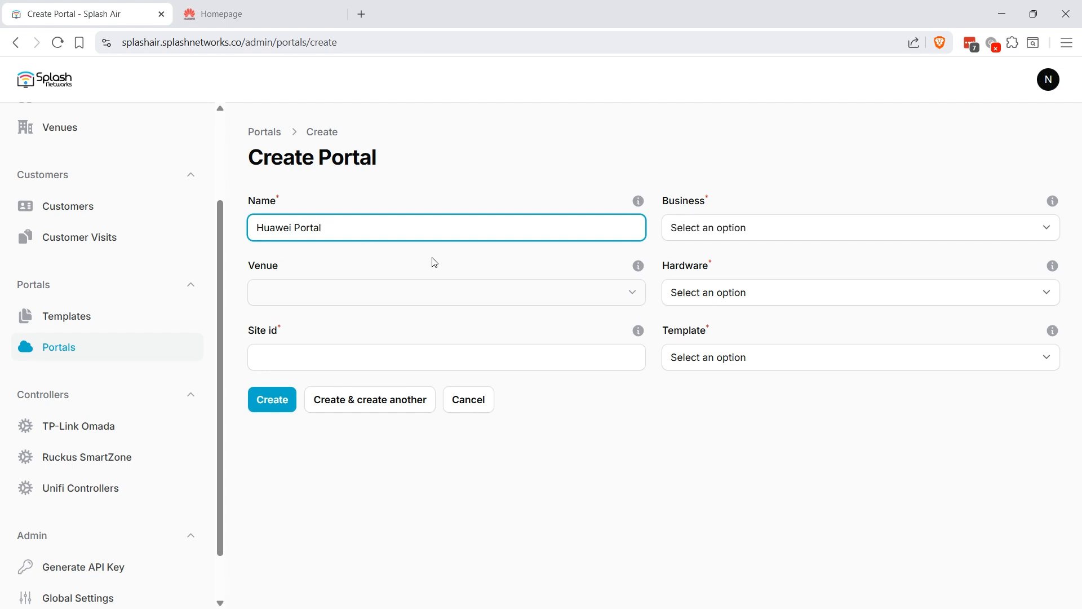
{"action": "left_click", "coordinate": [711, 231]}
{"action": "left_click", "coordinate": [706, 263]}
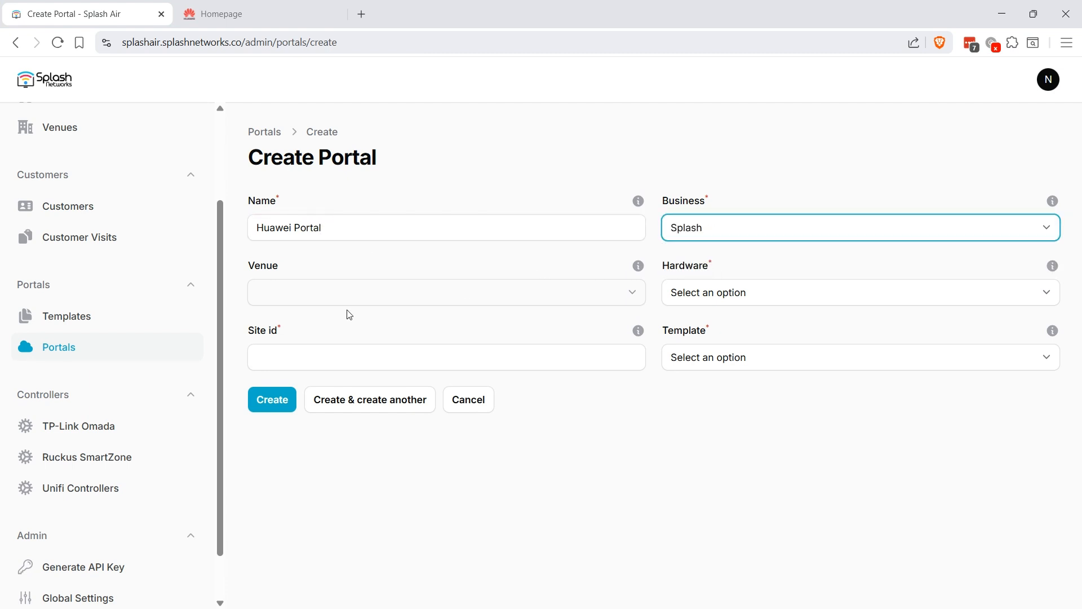
{"action": "left_click", "coordinate": [328, 303]}
{"action": "left_click", "coordinate": [314, 331]}
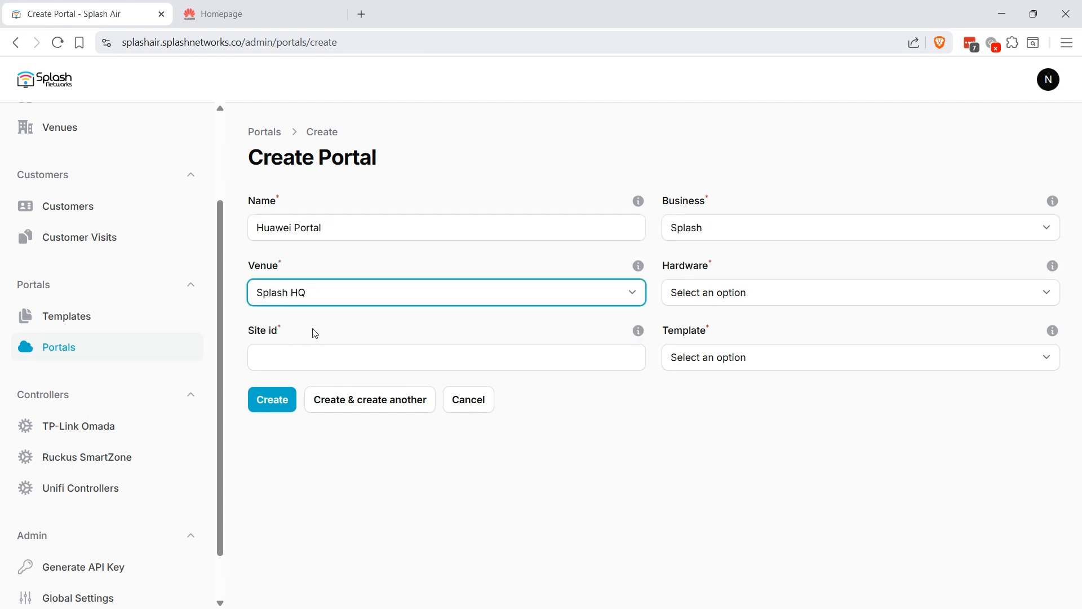
- Set hardware to Huawei, site id to test and template to splash, and create the portal
{"action": "left_click", "coordinate": [696, 295]}
{"action": "left_click", "coordinate": [697, 454]}
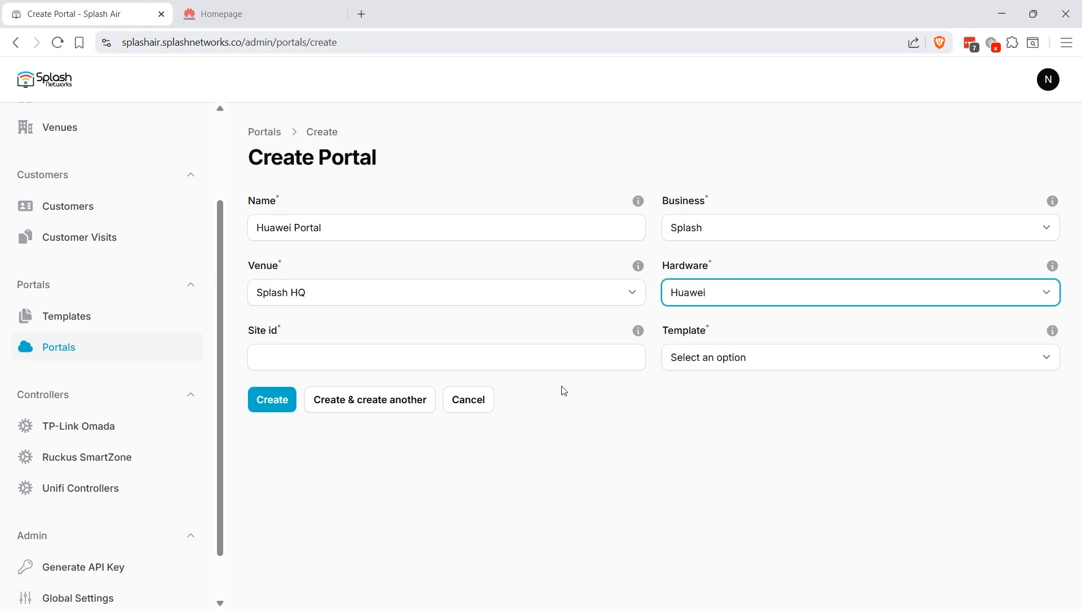
{"action": "left_click", "coordinate": [415, 355]}
{"action": "type", "text": "test"}
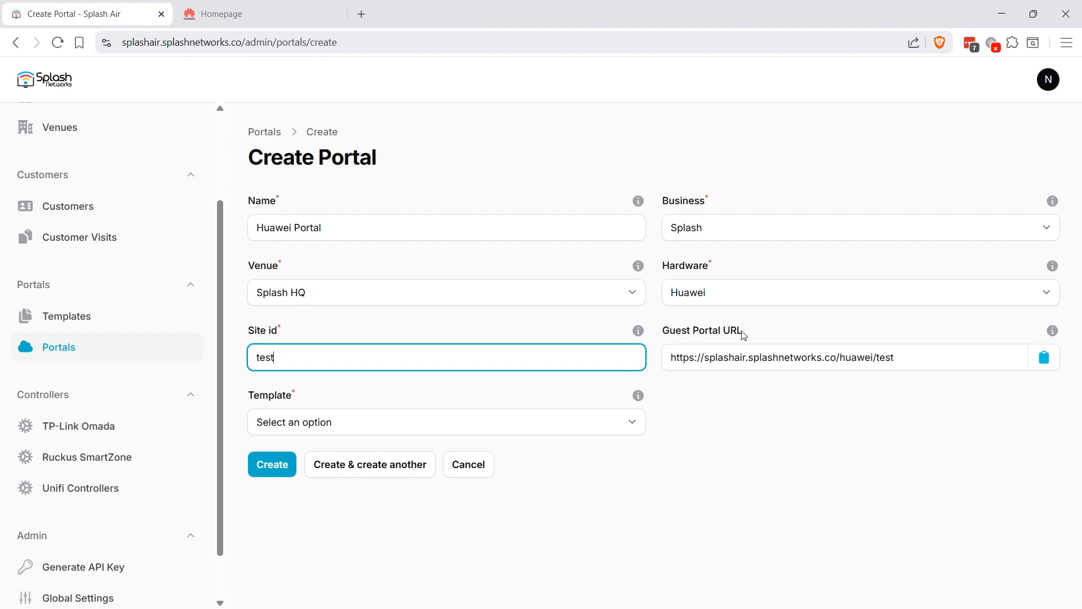
{"action": "left_click", "coordinate": [355, 422]}
{"action": "left_click", "coordinate": [352, 462]}
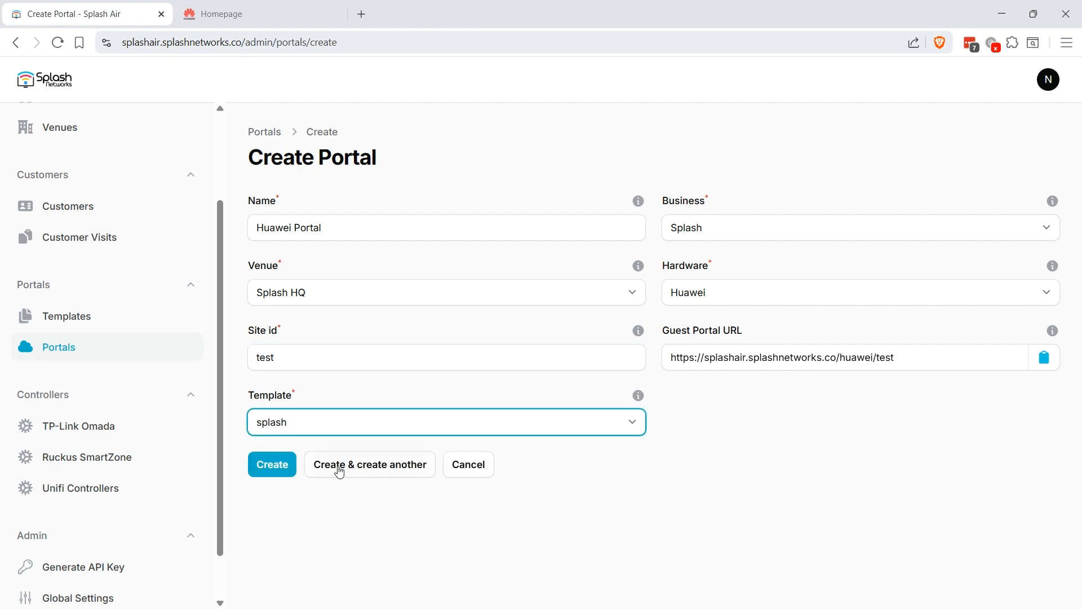
{"action": "left_click", "coordinate": [270, 472]}
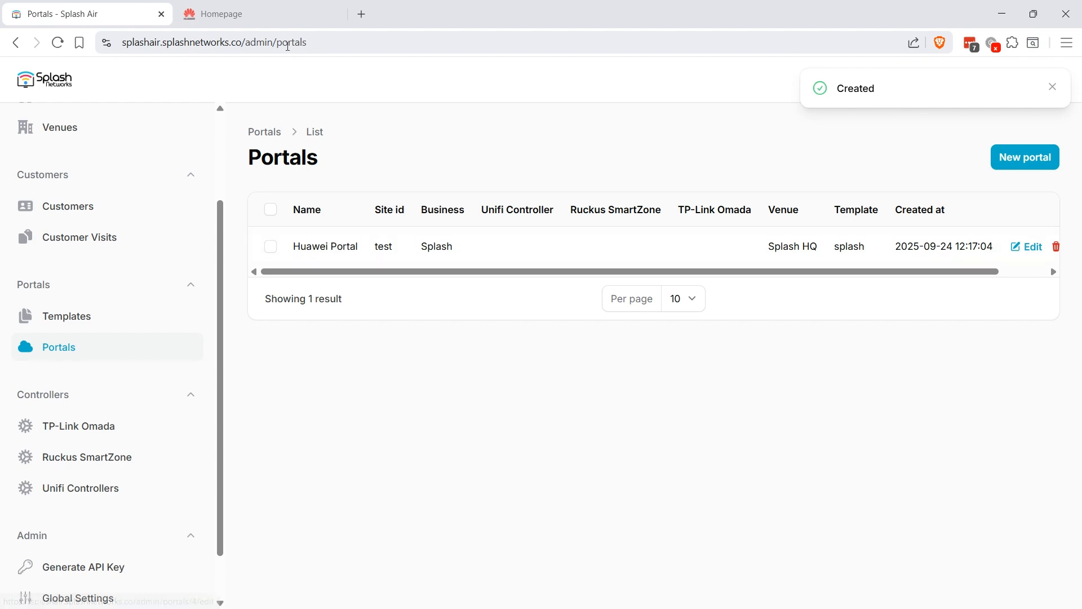
{"action": "left_click", "coordinate": [272, 5]}
- In Template Management, start ACL splash_acl numbered 6000 and add a rule using a Domain address type
{"action": "mouse_move", "coordinate": [247, 73]}
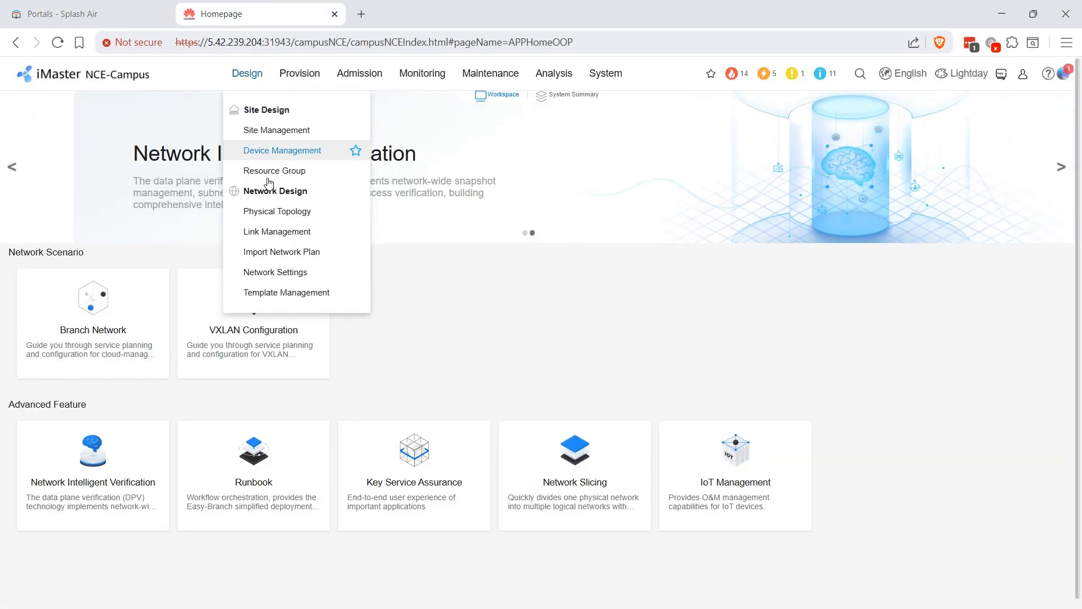
{"action": "left_click", "coordinate": [287, 292]}
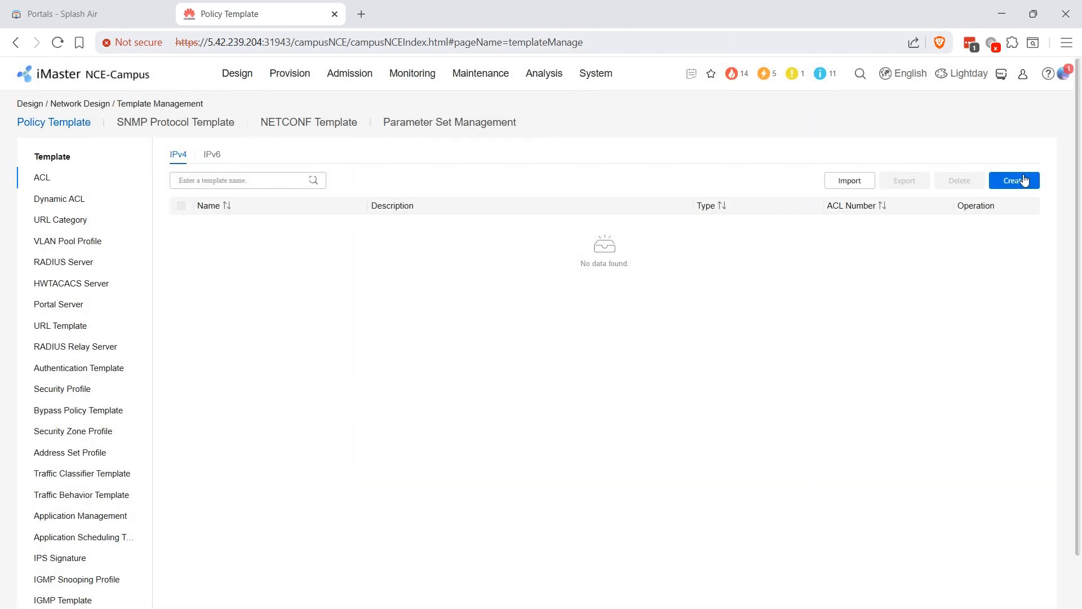
{"action": "left_click", "coordinate": [1024, 180]}
{"action": "left_click", "coordinate": [293, 204]}
{"action": "type", "text": "s"}
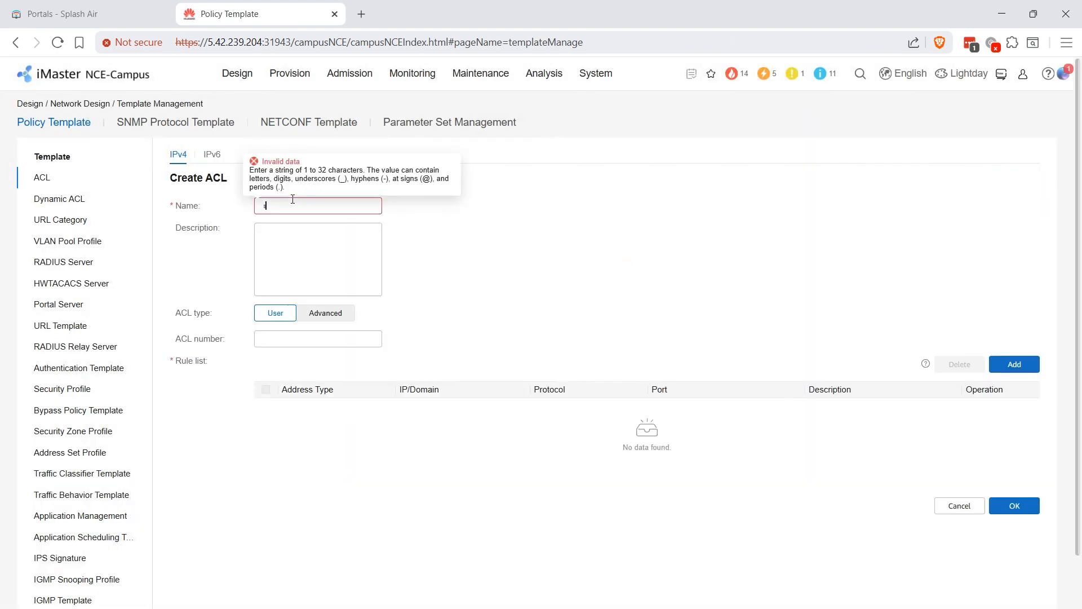
{"action": "type", "text": "plash_acl"}
{"action": "left_click", "coordinate": [303, 340]}
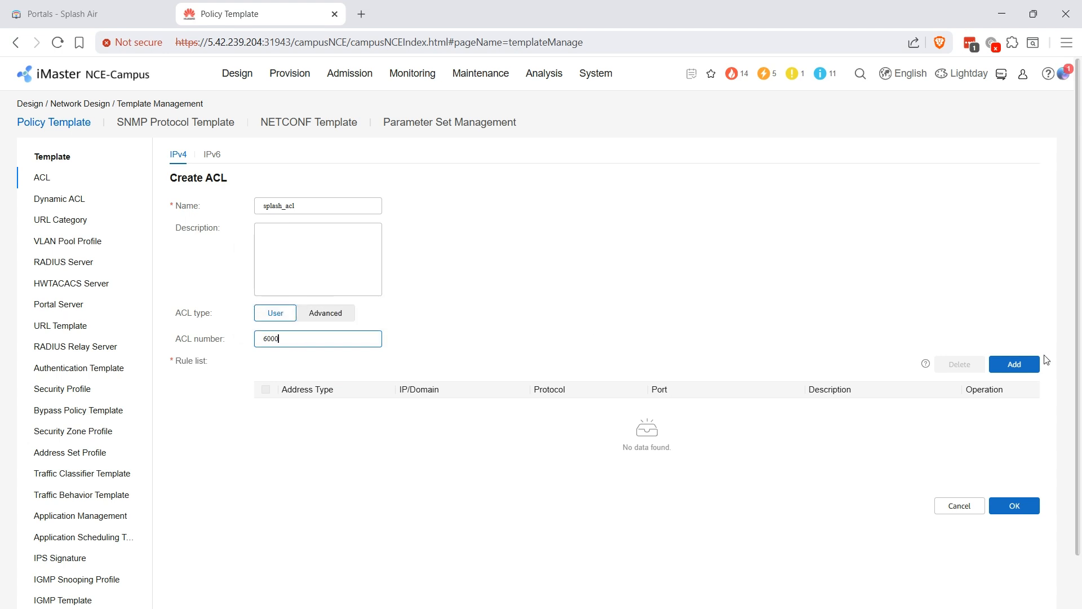
{"action": "left_click", "coordinate": [1022, 364]}
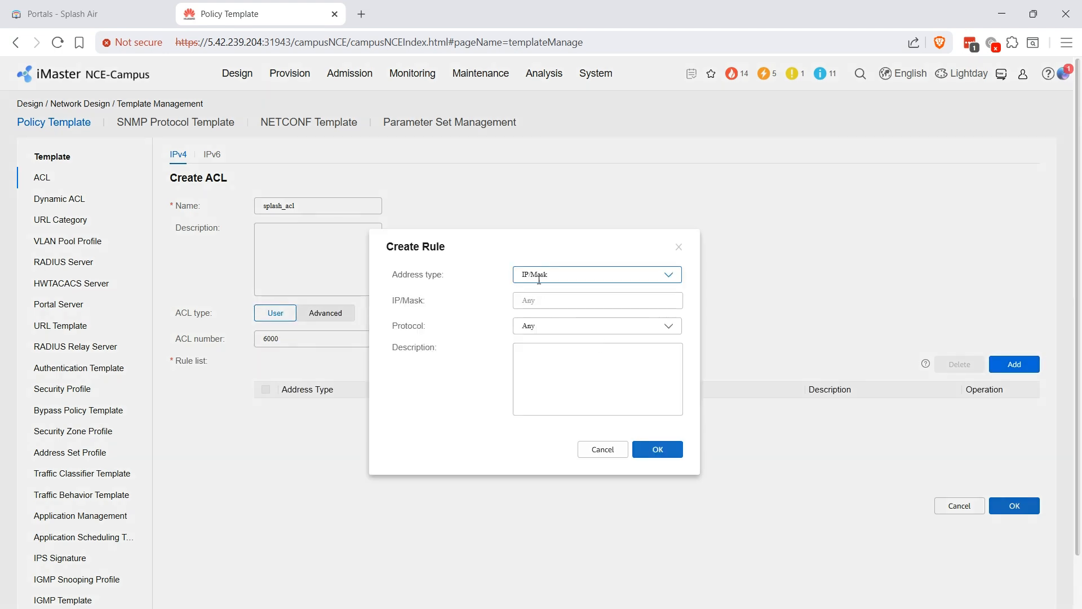
{"action": "left_click", "coordinate": [539, 279]}
- Add a Domain rule for splashair.splashnetworks.co, copied from the Huawei Portal's guest URL
{"action": "left_click", "coordinate": [544, 309]}
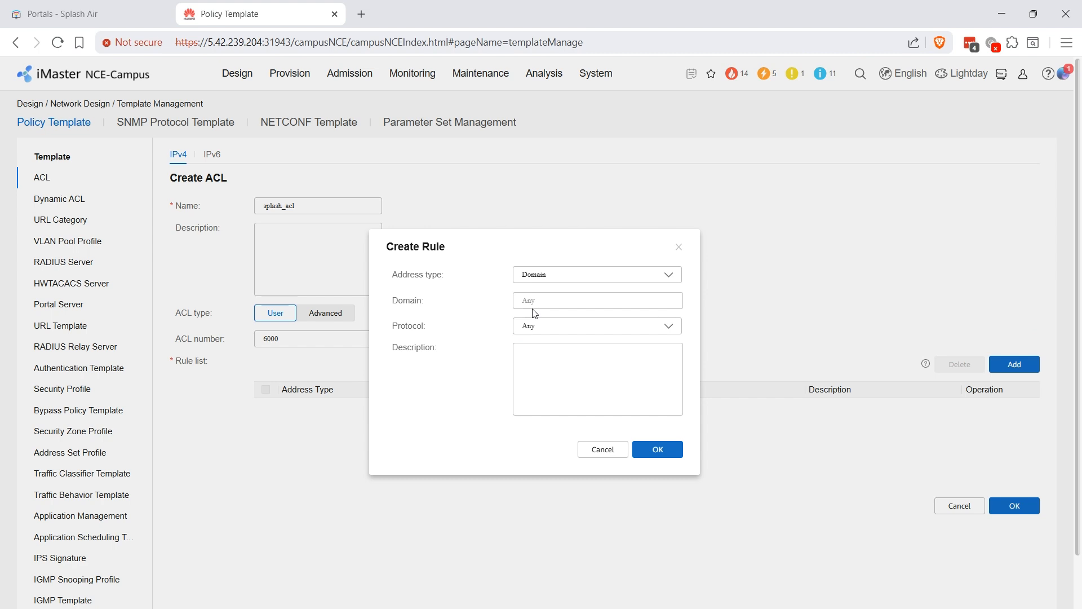
{"action": "left_click", "coordinate": [98, 7]}
{"action": "left_click", "coordinate": [384, 250]}
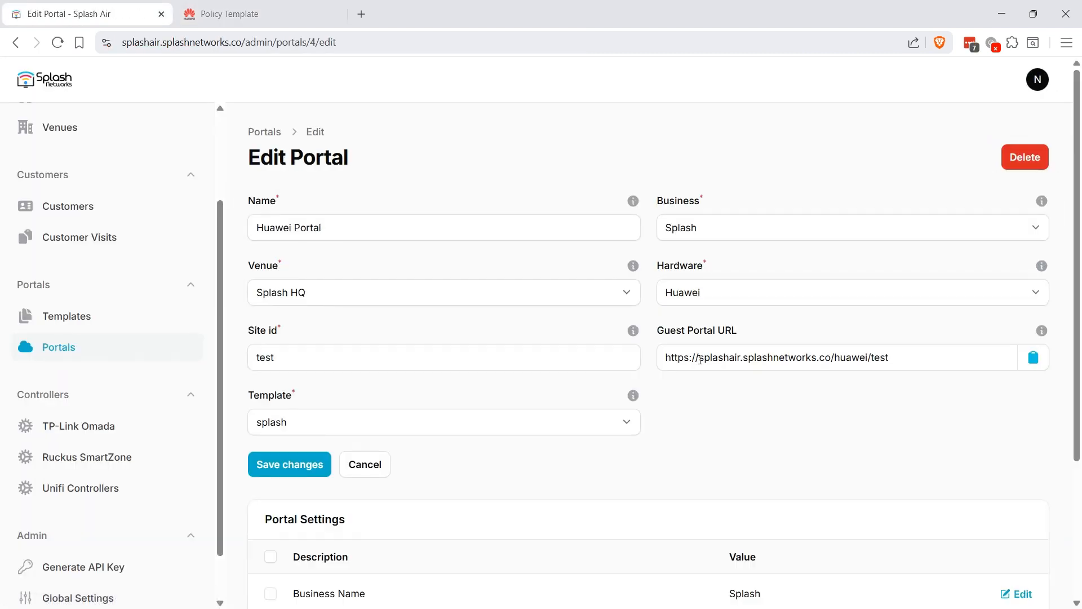
{"action": "left_click_drag", "start_coordinate": [700, 359], "coordinate": [831, 363]}
{"action": "key", "text": "ctrl+c"}
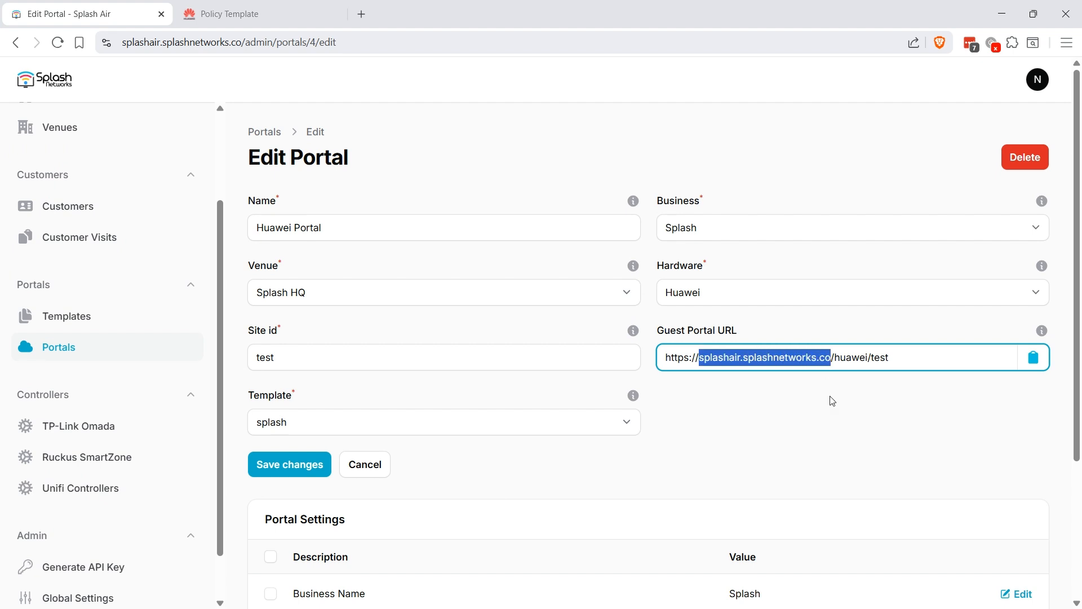
{"action": "left_click", "coordinate": [265, 14]}
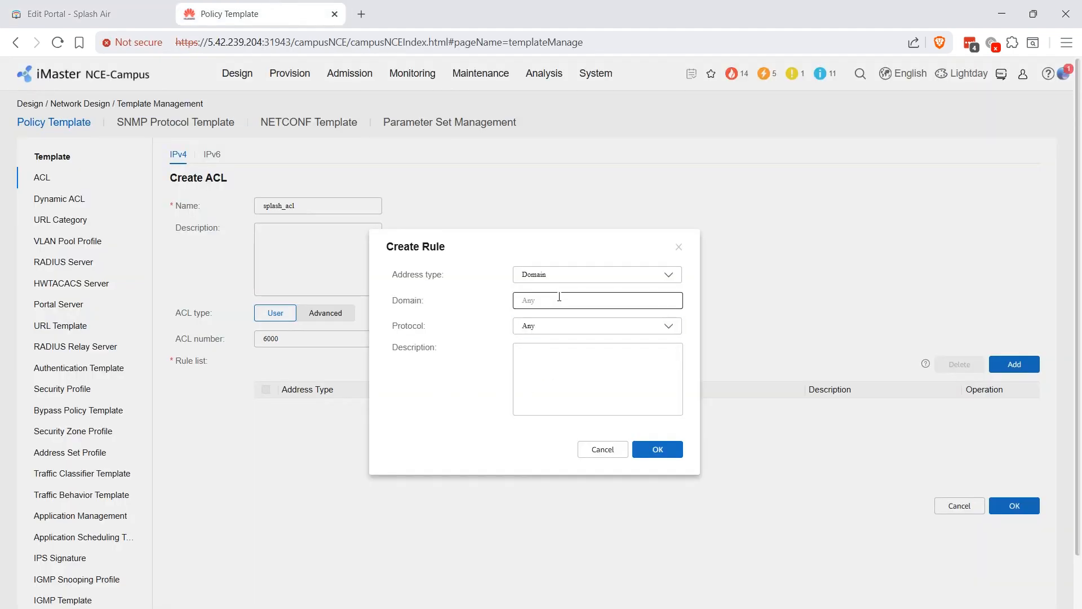
{"action": "left_click", "coordinate": [559, 297]}
{"action": "key", "text": "ctrl+v"}
{"action": "left_click", "coordinate": [657, 449]}
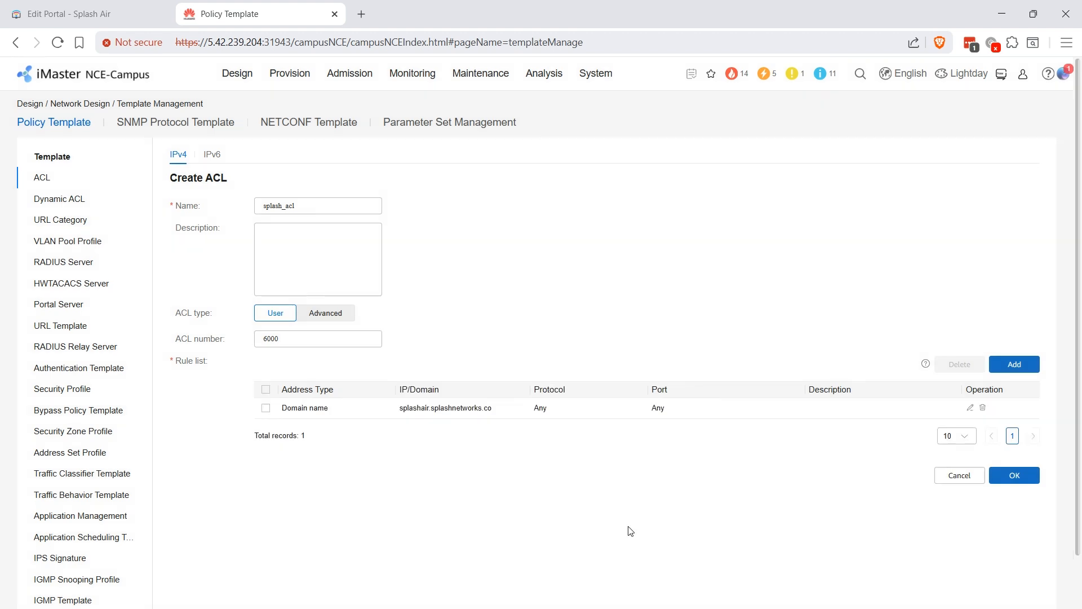
- Add a UDP port 53 rule and save the splash_acl access list
{"action": "left_click", "coordinate": [1013, 364]}
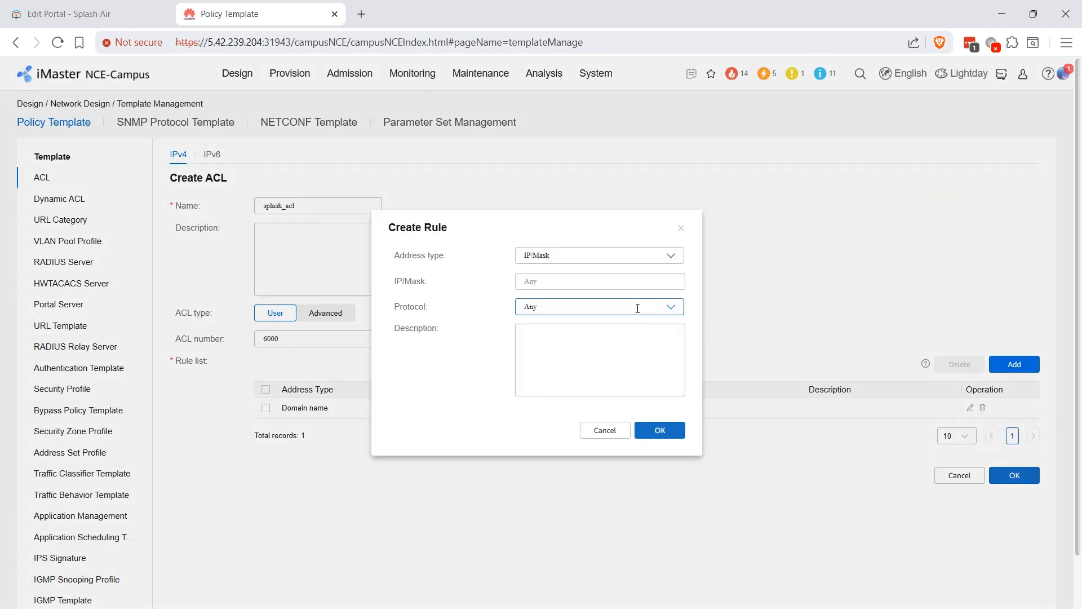
{"action": "left_click", "coordinate": [555, 307]}
{"action": "left_click", "coordinate": [554, 358]}
{"action": "left_click", "coordinate": [560, 334]}
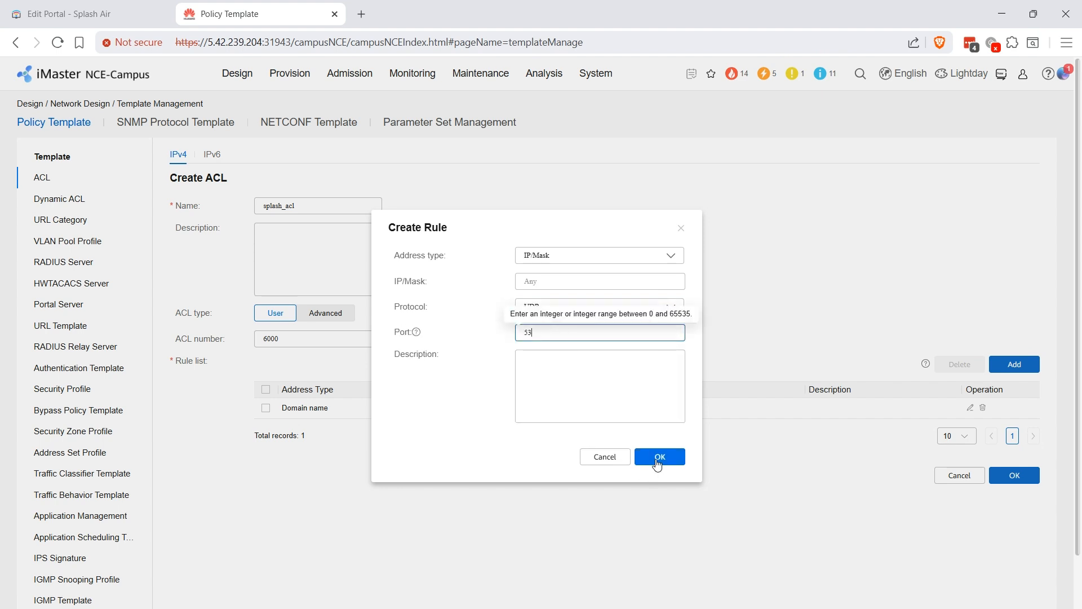
{"action": "left_click", "coordinate": [657, 458]}
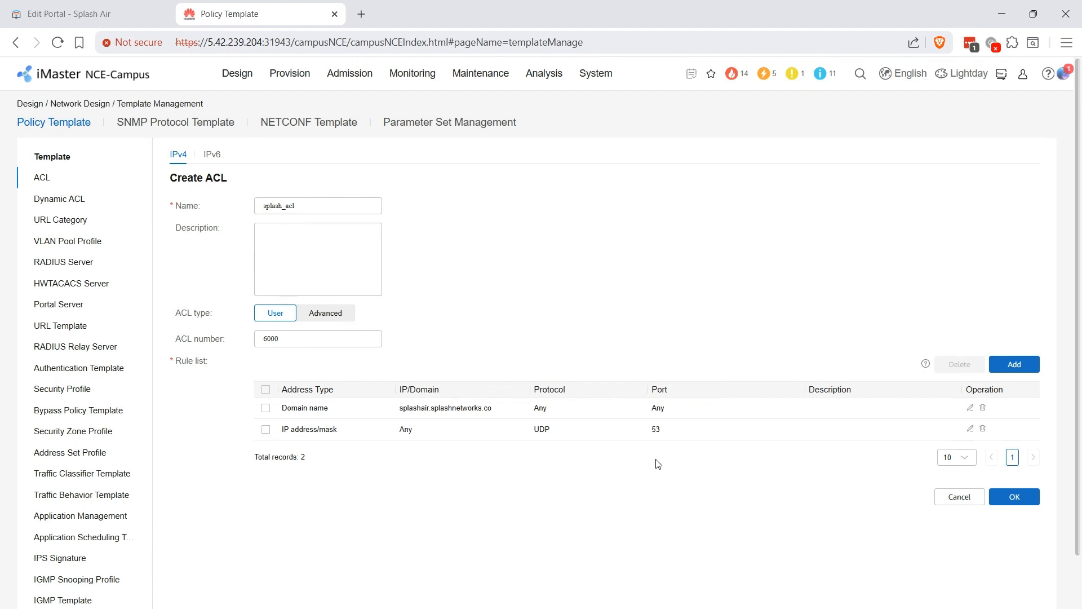
{"action": "left_click", "coordinate": [1015, 497]}
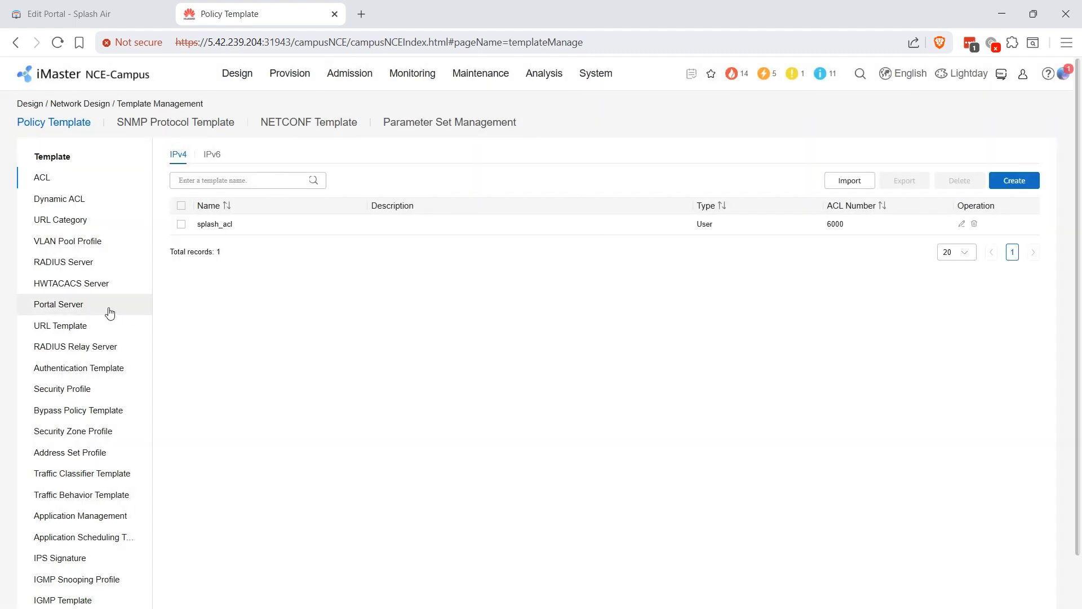
{"action": "left_click", "coordinate": [60, 326]}
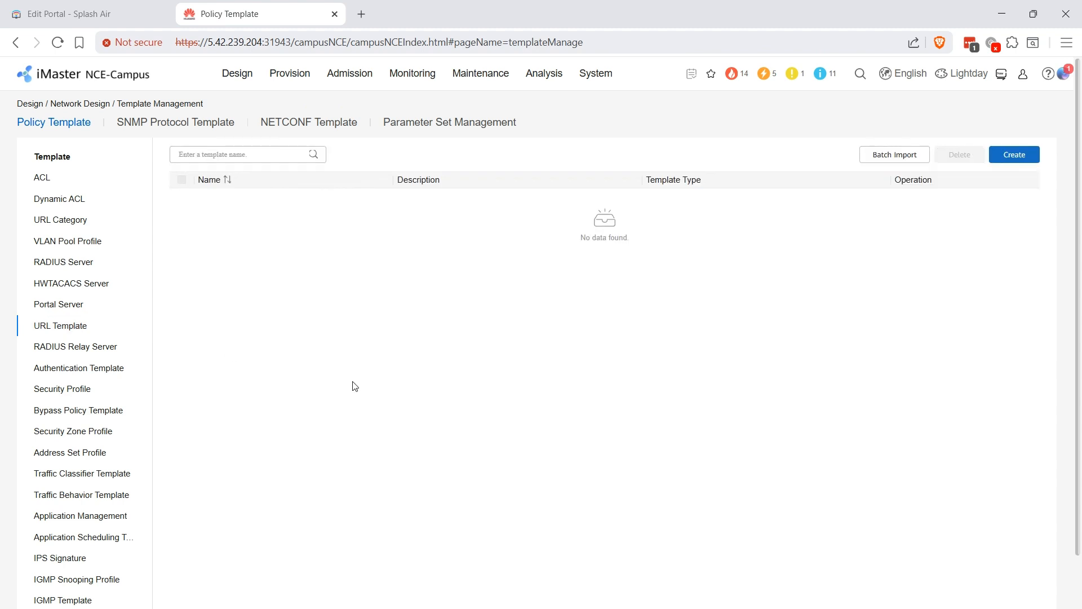
- Start URL template splash_tem and add user-ip as carried parameter userip
{"action": "left_click", "coordinate": [1010, 160]}
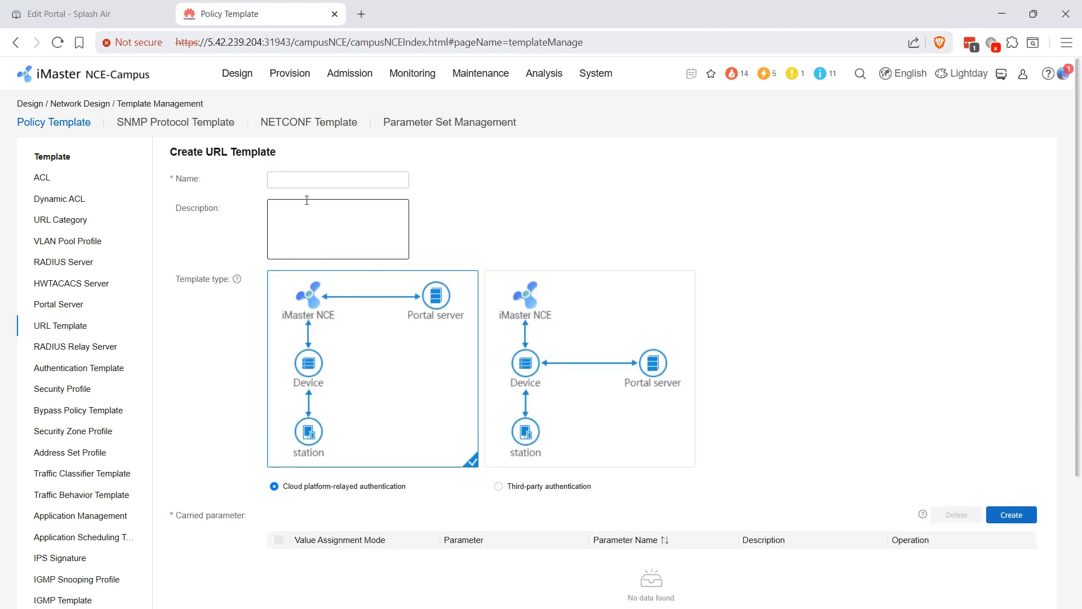
{"action": "left_click", "coordinate": [304, 181]}
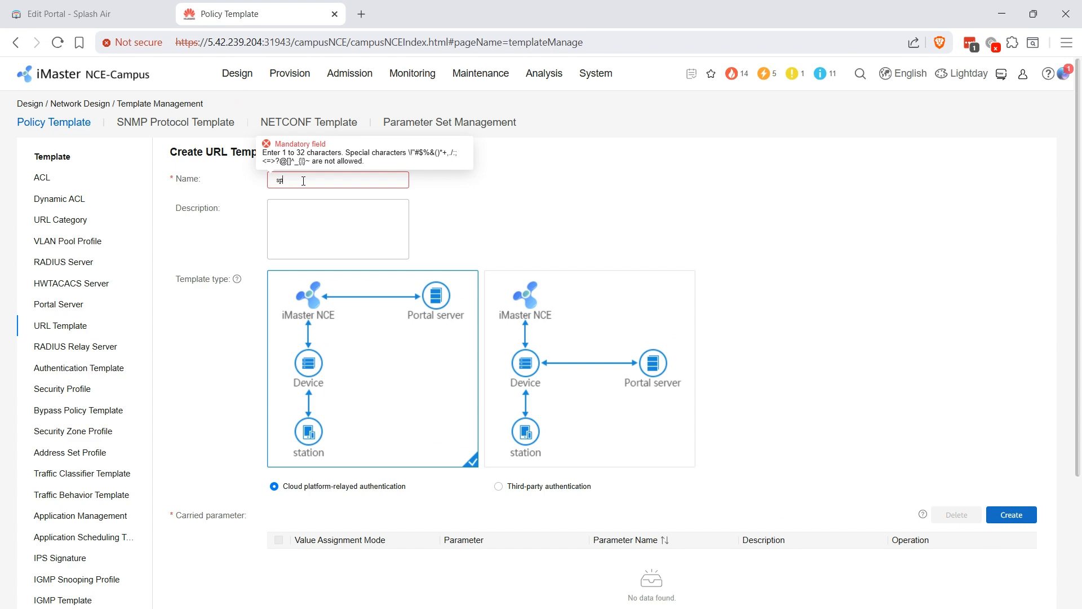
{"action": "type", "text": "splash_template"}
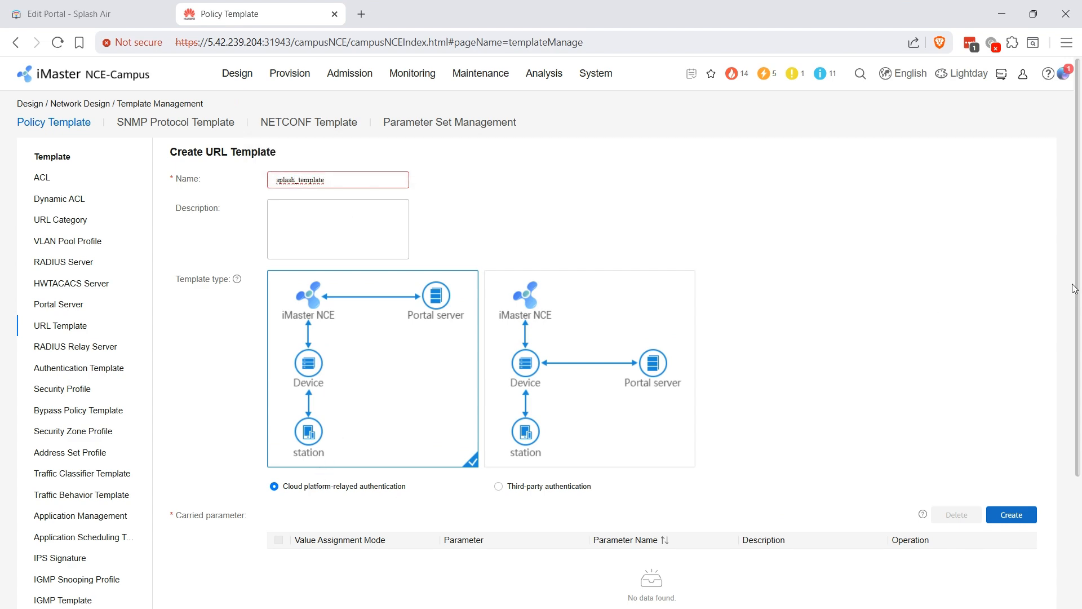
{"action": "left_click_drag", "start_coordinate": [1073, 289], "coordinate": [1010, 441]}
{"action": "left_click", "coordinate": [1012, 344]}
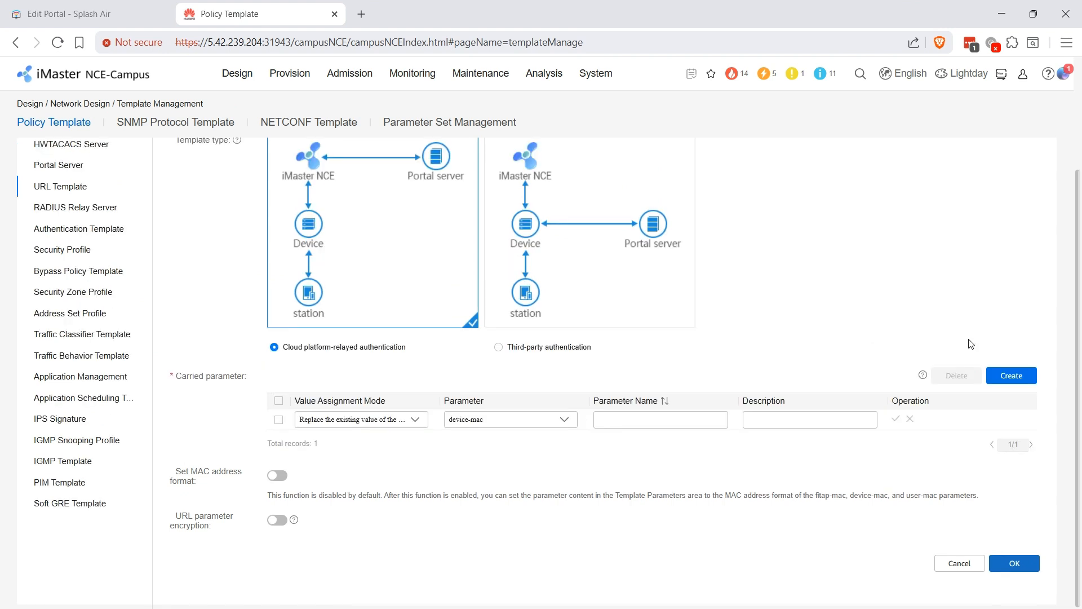
{"action": "left_click", "coordinate": [495, 420]}
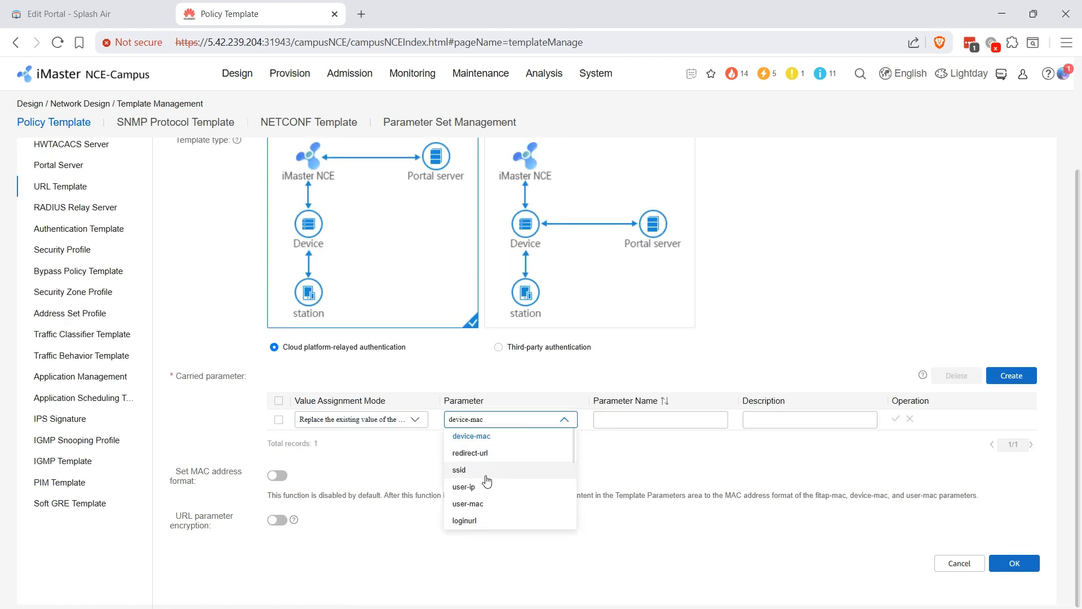
{"action": "left_click", "coordinate": [507, 487]}
{"action": "left_click", "coordinate": [628, 415]}
{"action": "type", "text": "user"}
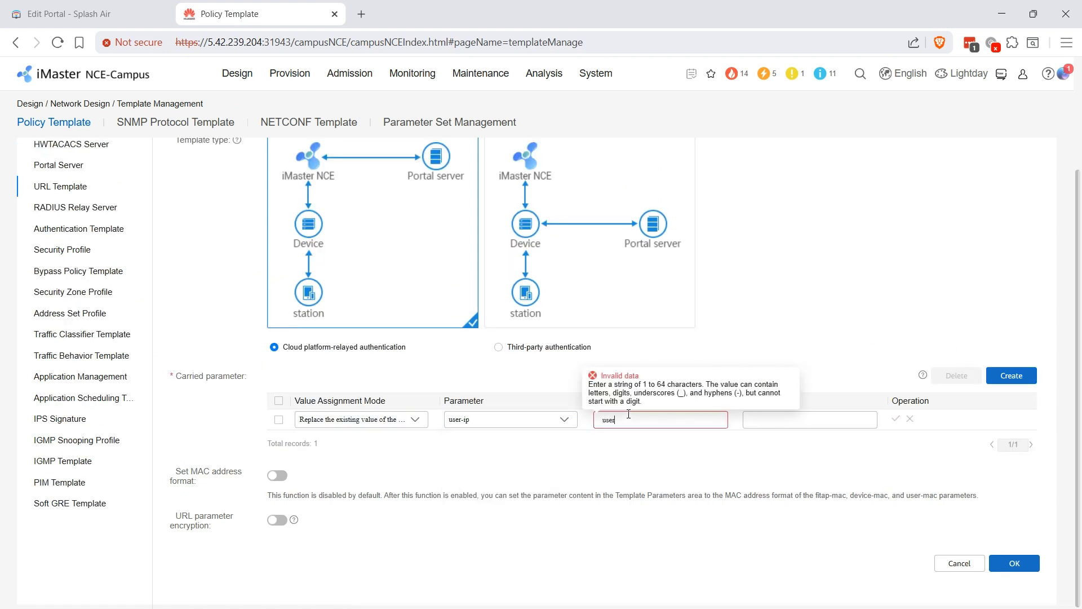
{"action": "type", "text": "ip"}
{"action": "left_click", "coordinate": [896, 418]}
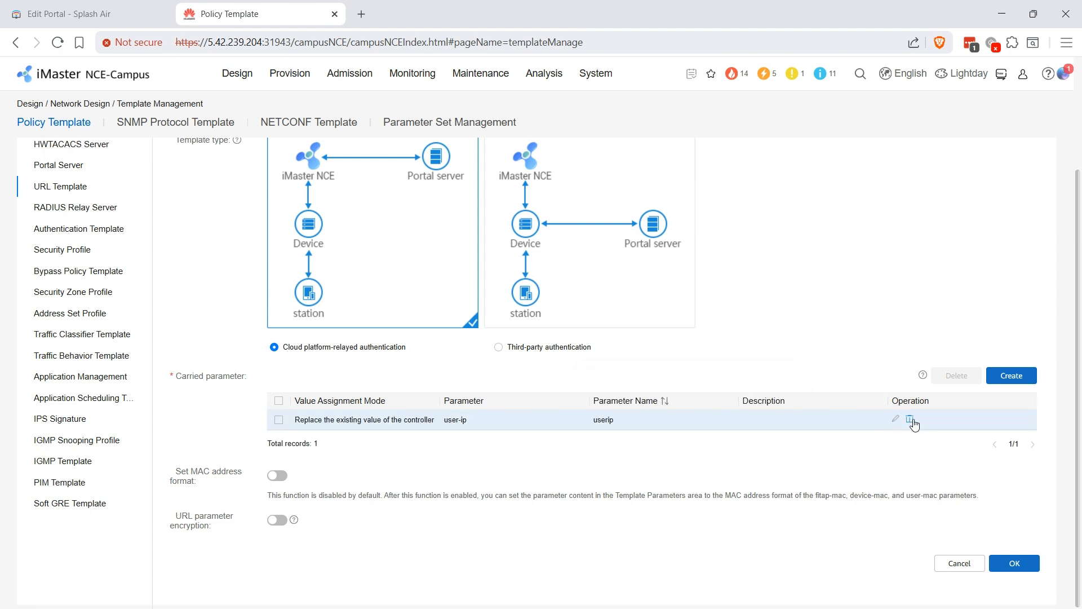
- Add user-mac as usermac and loginurl as url carried parameters
{"action": "left_click", "coordinate": [1012, 375]}
{"action": "left_click", "coordinate": [484, 422]}
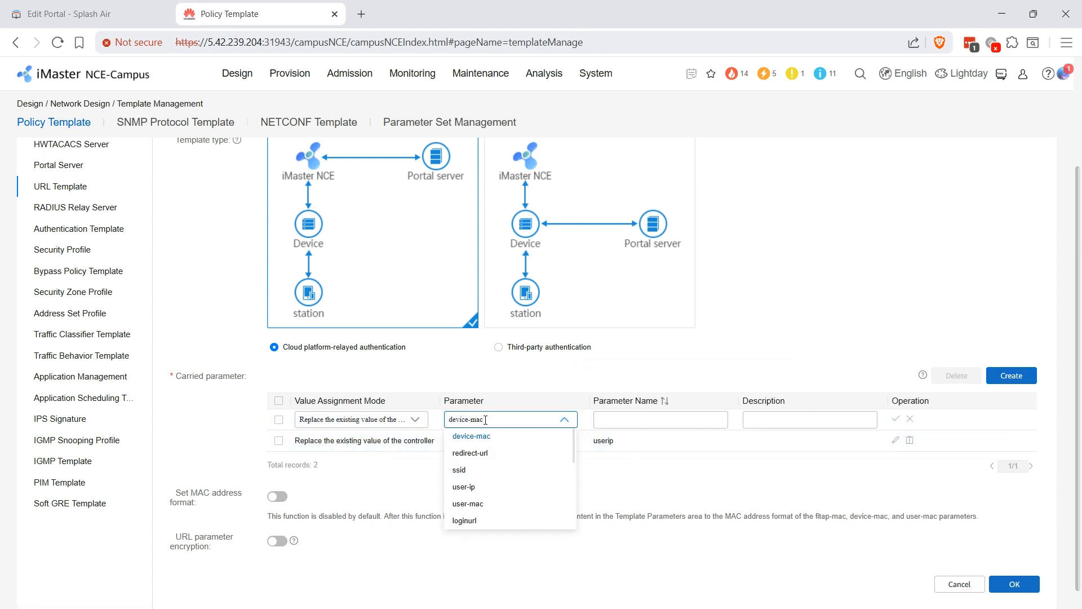
{"action": "left_click", "coordinate": [483, 504]}
{"action": "left_click", "coordinate": [635, 412]}
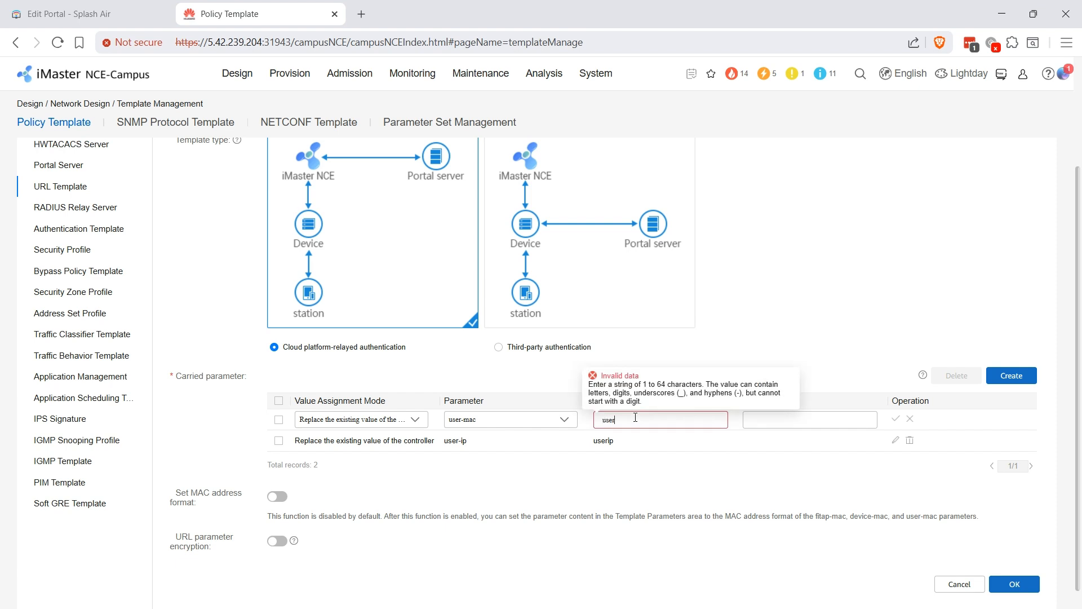
{"action": "left_click", "coordinate": [896, 418]}
{"action": "left_click", "coordinate": [1001, 378]}
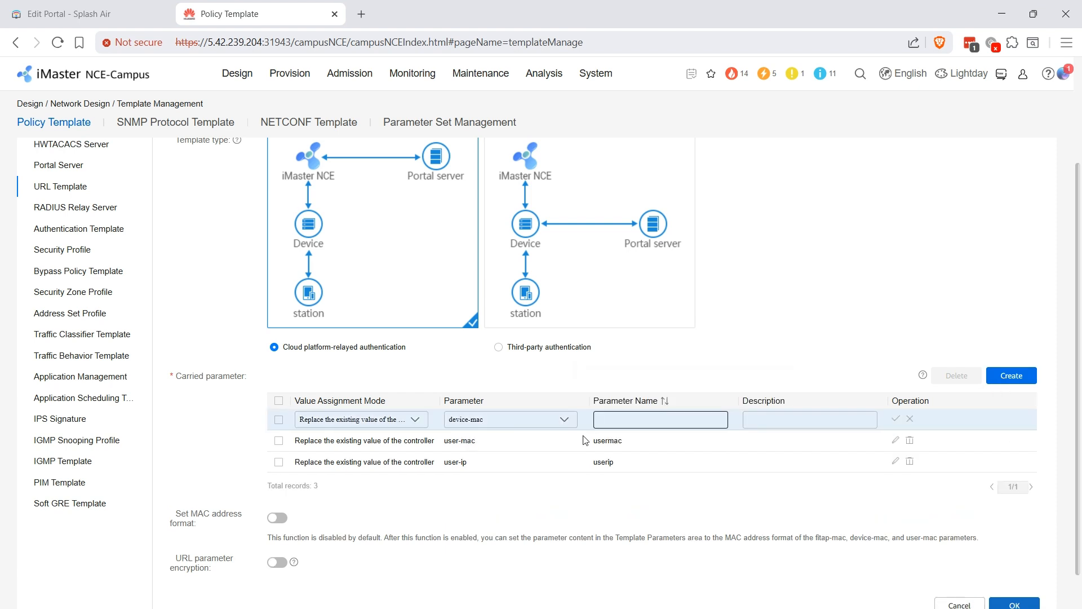
{"action": "left_click", "coordinate": [504, 420]}
{"action": "left_click", "coordinate": [492, 519]}
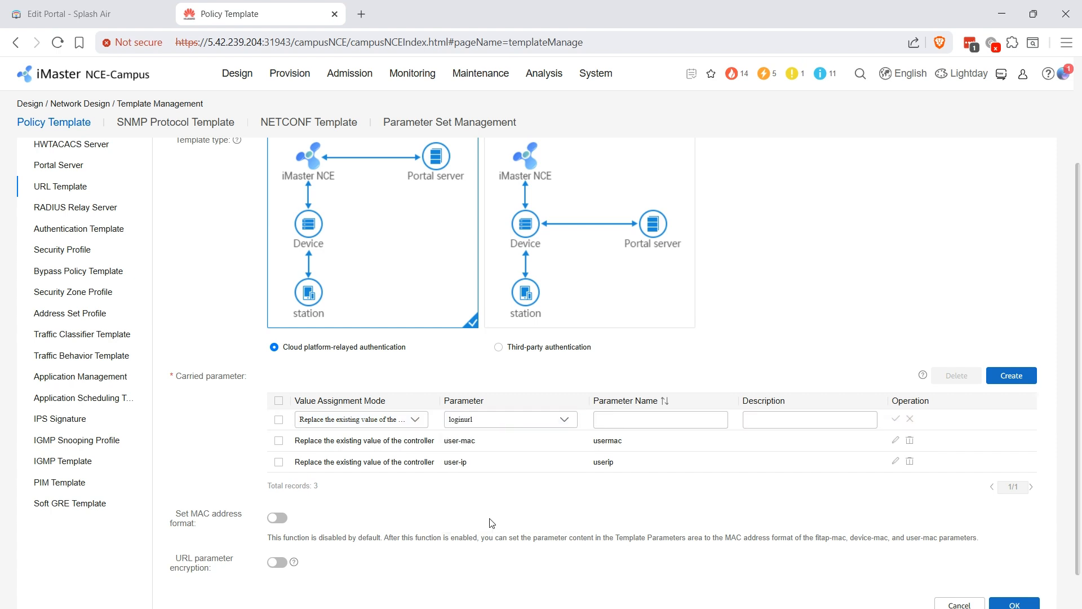
{"action": "left_click", "coordinate": [624, 416]}
{"action": "type", "text": "url"}
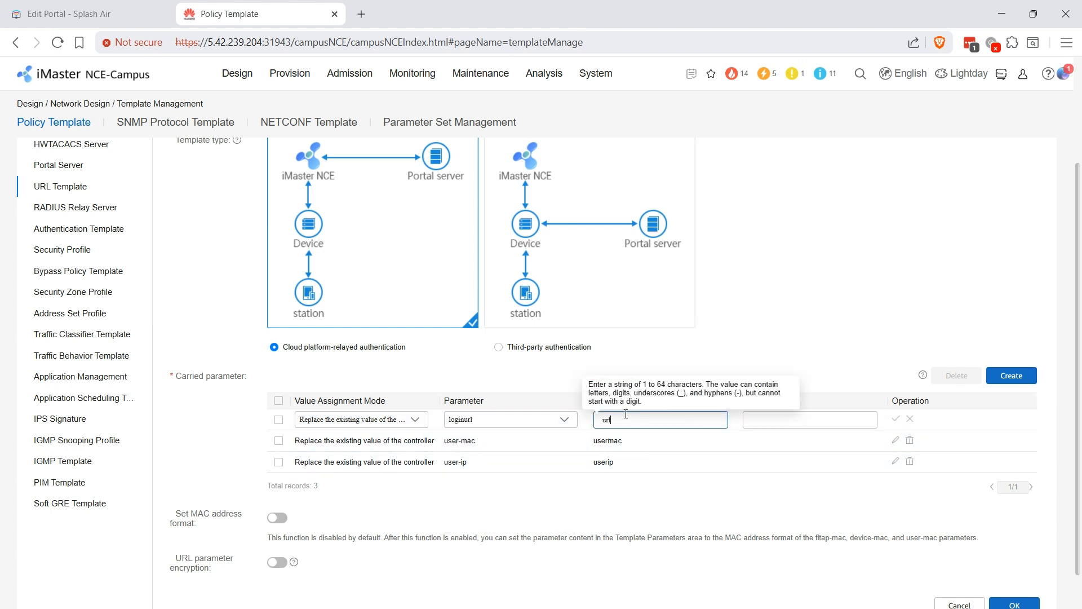
{"action": "left_click", "coordinate": [895, 419]}
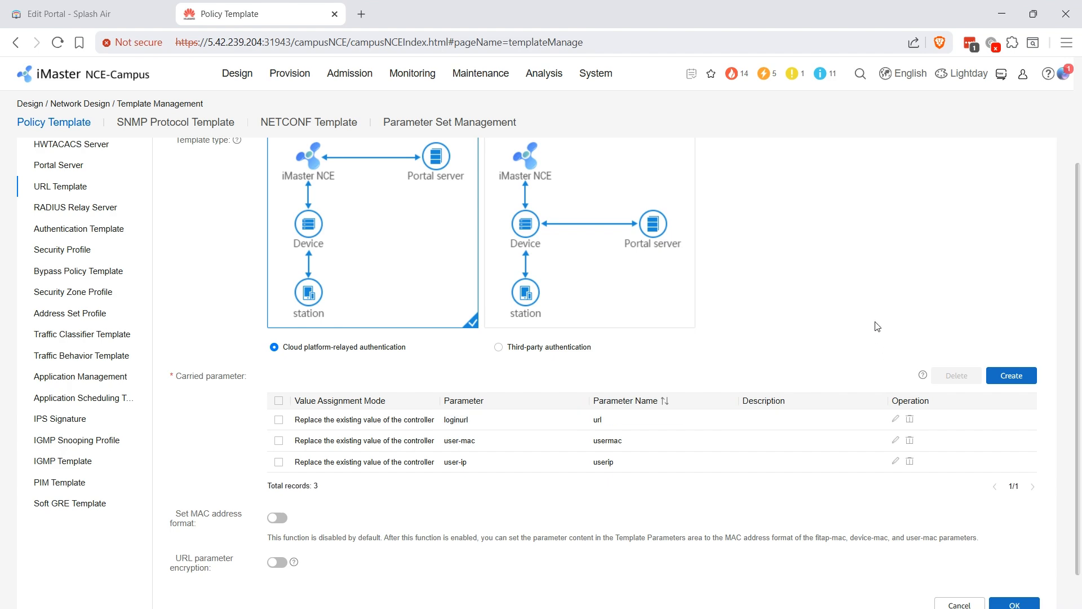
- Shorten the template name to 'splash', submit it, and dismiss the success message
{"action": "left_click", "coordinate": [1008, 605]}
{"action": "middle_click", "coordinate": [907, 389]}
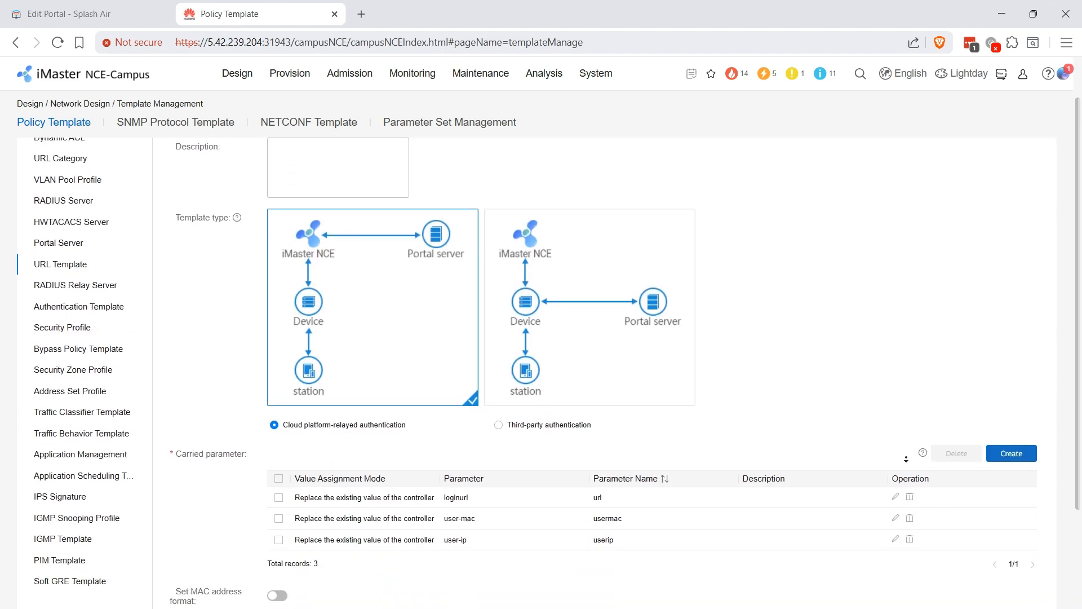
{"action": "left_click", "coordinate": [1019, 568]}
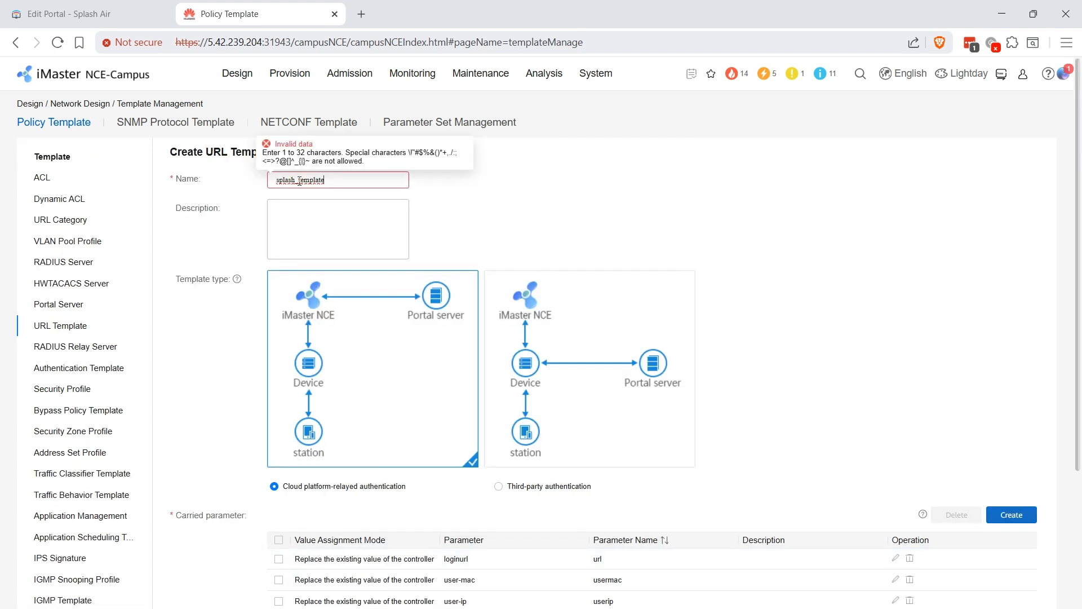
{"action": "left_click_drag", "start_coordinate": [298, 181], "coordinate": [363, 181]}
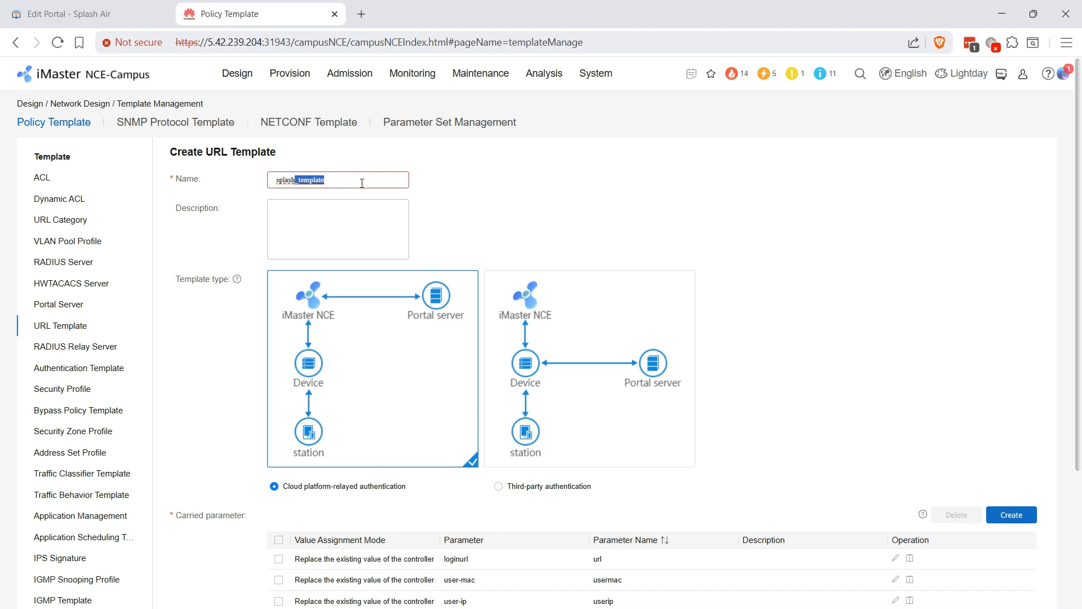
{"action": "key", "text": "BackSpace"}
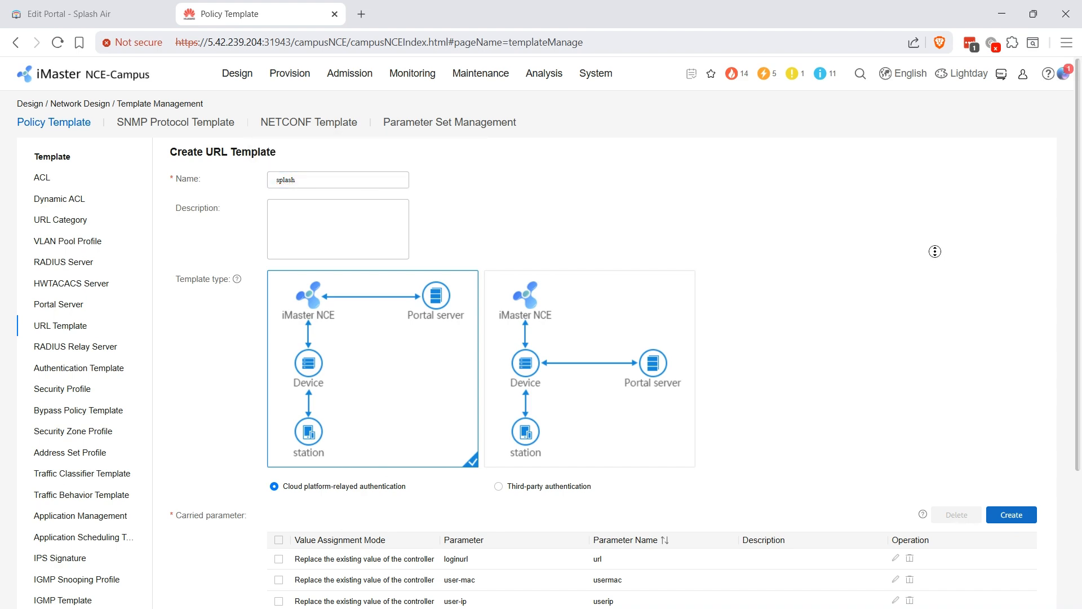
{"action": "scroll", "coordinate": [932, 248], "scroll_direction": "down", "scroll_amount": 3}
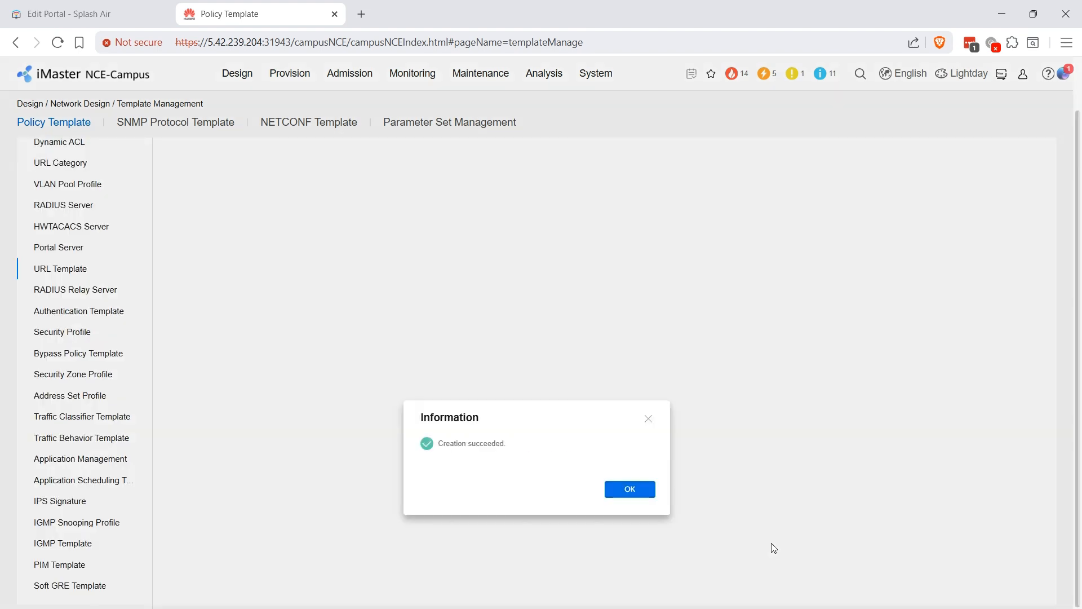
{"action": "left_click", "coordinate": [637, 495]}
- Start Portal RADIUS relay server splash with authentication server address 54.38.65.167
{"action": "left_click", "coordinate": [79, 290]}
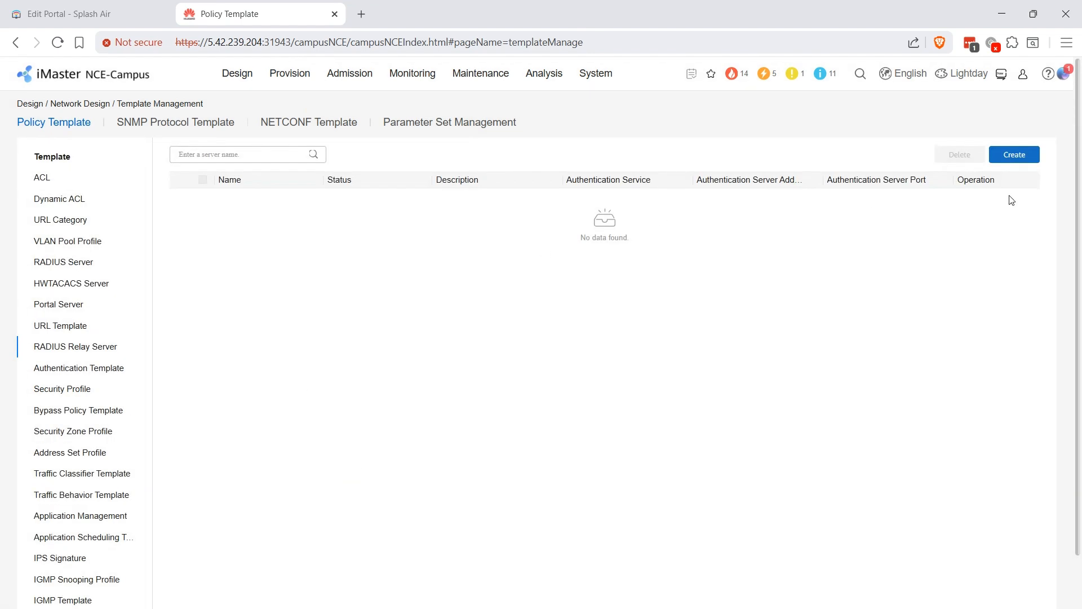
{"action": "left_click", "coordinate": [1001, 161]}
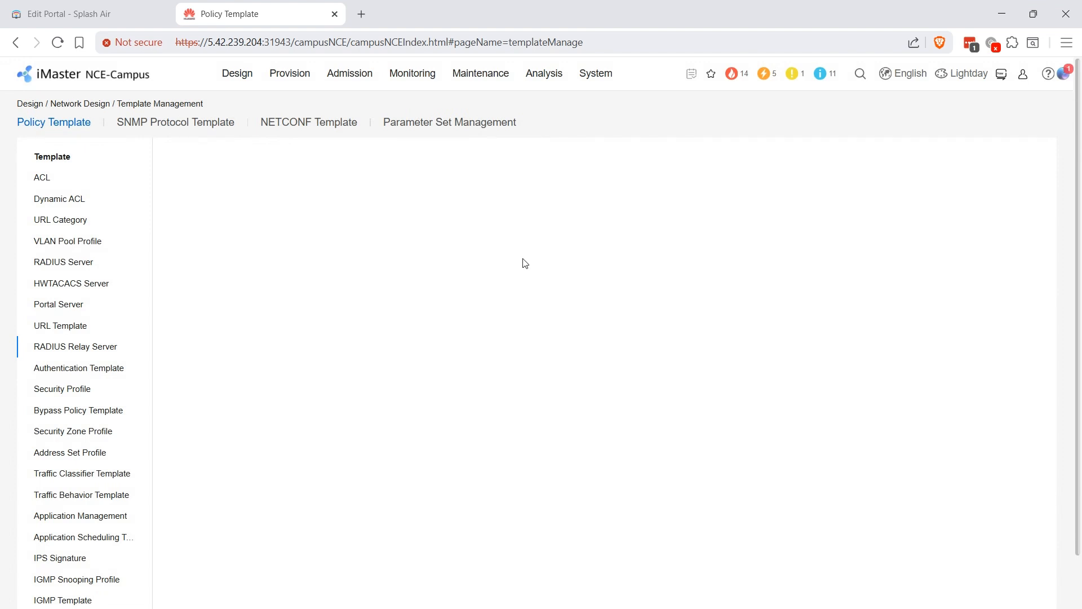
{"action": "left_click", "coordinate": [306, 198]}
{"action": "type", "text": "splash"}
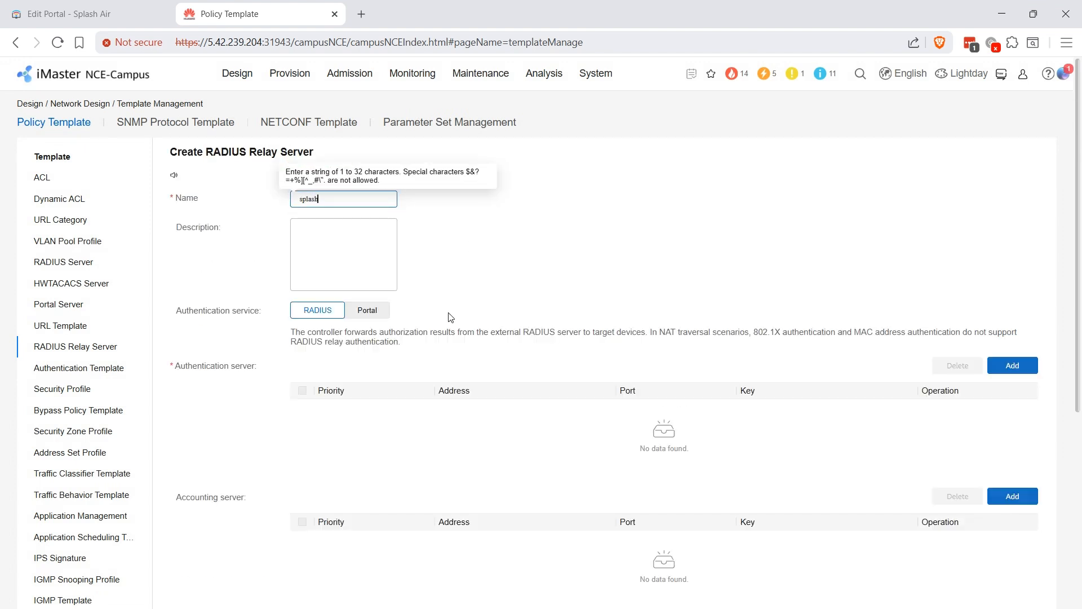
{"action": "left_click", "coordinate": [367, 310]}
{"action": "left_click", "coordinate": [1022, 340]}
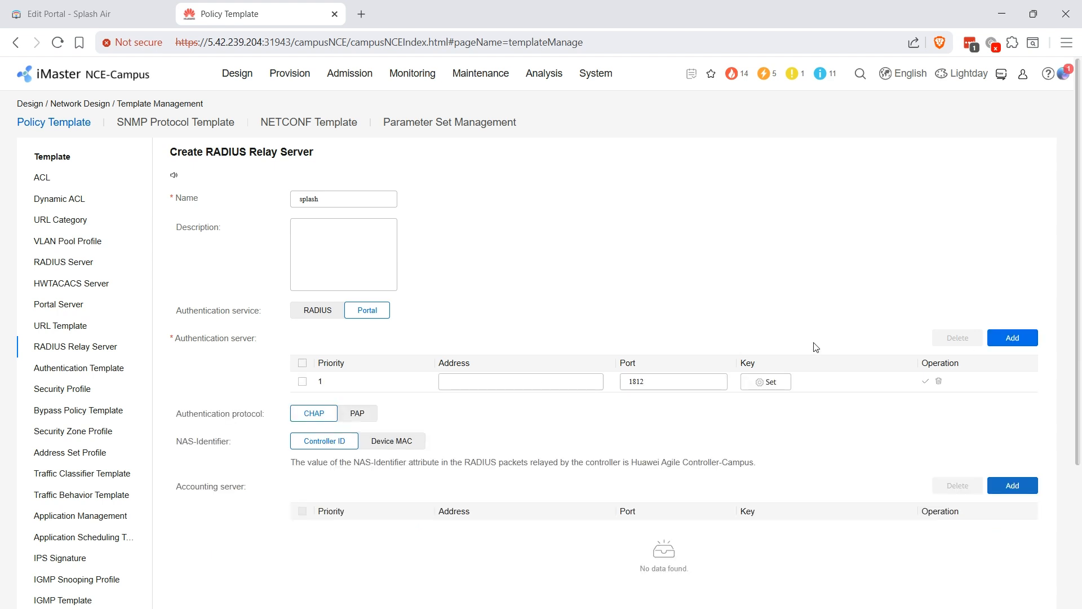
{"action": "left_click", "coordinate": [481, 380]}
{"action": "type", "text": "54.38.65.167"}
- Set and confirm the server's shared key, and switch the authentication protocol to PAP
{"action": "left_click", "coordinate": [771, 384]}
{"action": "left_click", "coordinate": [613, 314]}
{"action": "type", "text": "••"}
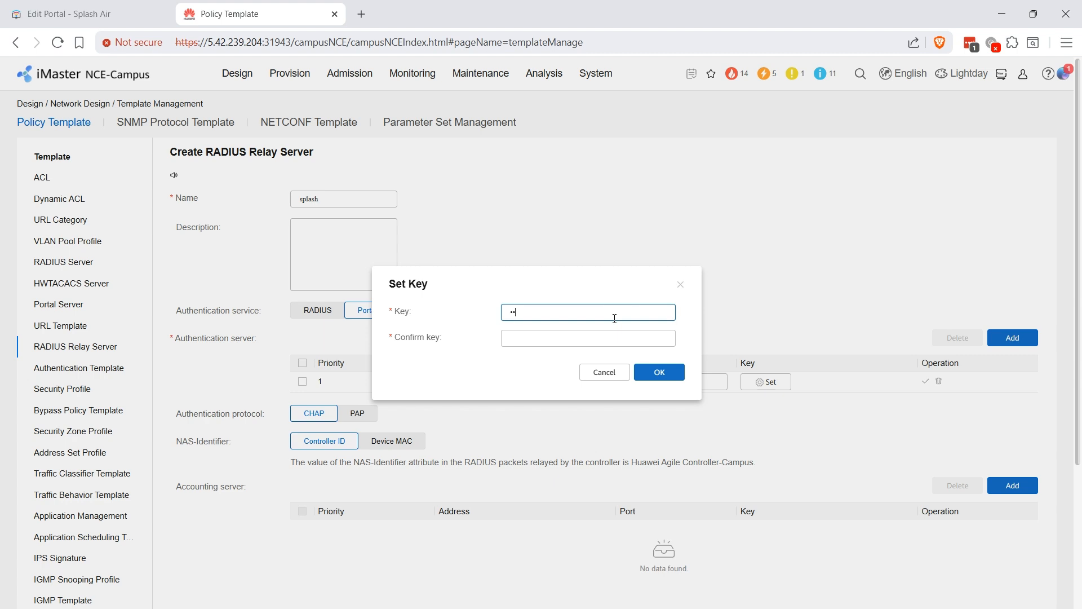
{"action": "type", "text": "••••••••"}
{"action": "key", "text": "Tab"}
{"action": "type", "text": "••"}
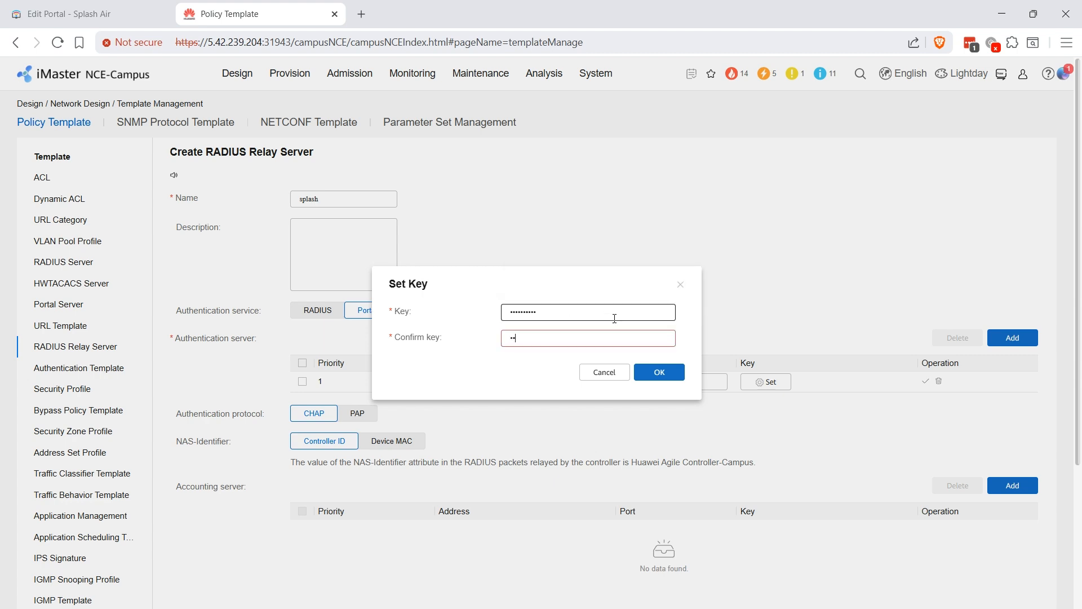
{"action": "type", "text": "••••••••"}
{"action": "left_click", "coordinate": [657, 372]}
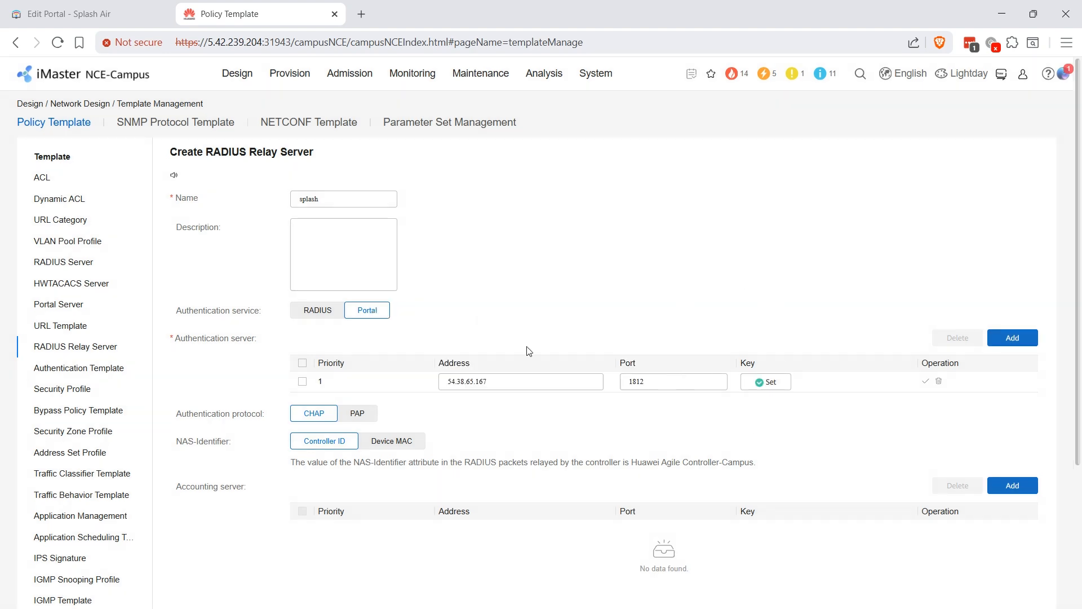
{"action": "left_click", "coordinate": [357, 416]}
{"action": "scroll", "coordinate": [699, 271], "scroll_direction": "down", "scroll_amount": 3}
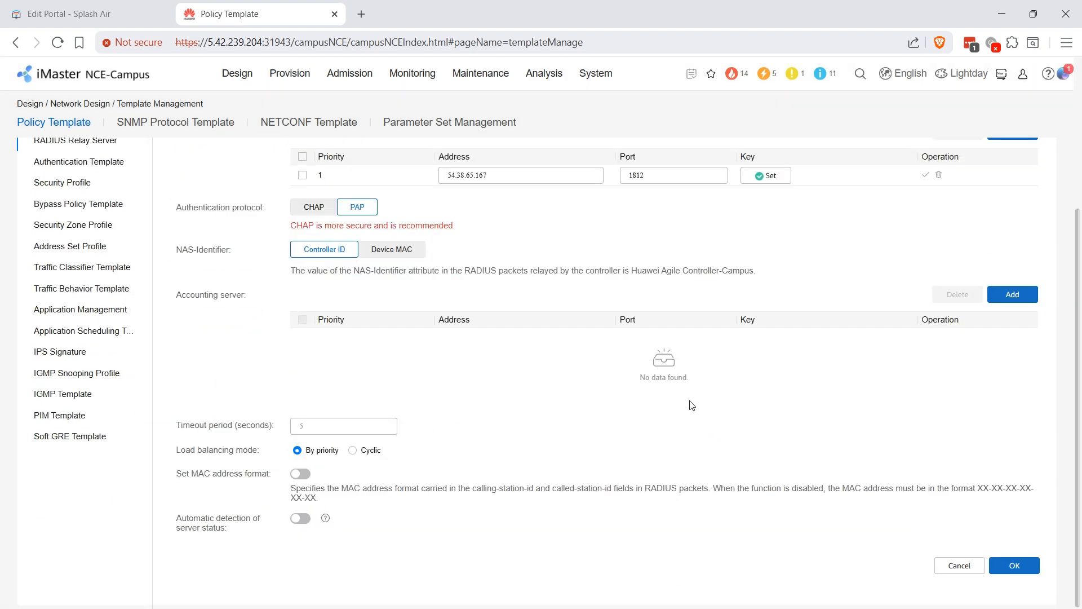
- Save the server address entry (port 1812) and the splash relay server
{"action": "left_click", "coordinate": [1021, 567]}
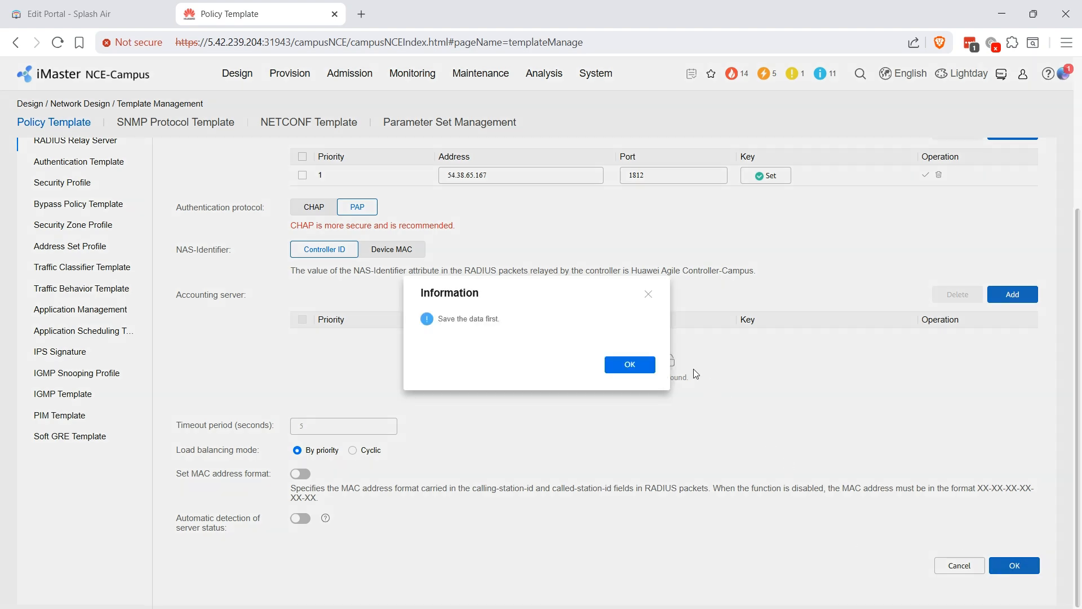
{"action": "left_click", "coordinate": [647, 366]}
{"action": "left_click", "coordinate": [925, 175]}
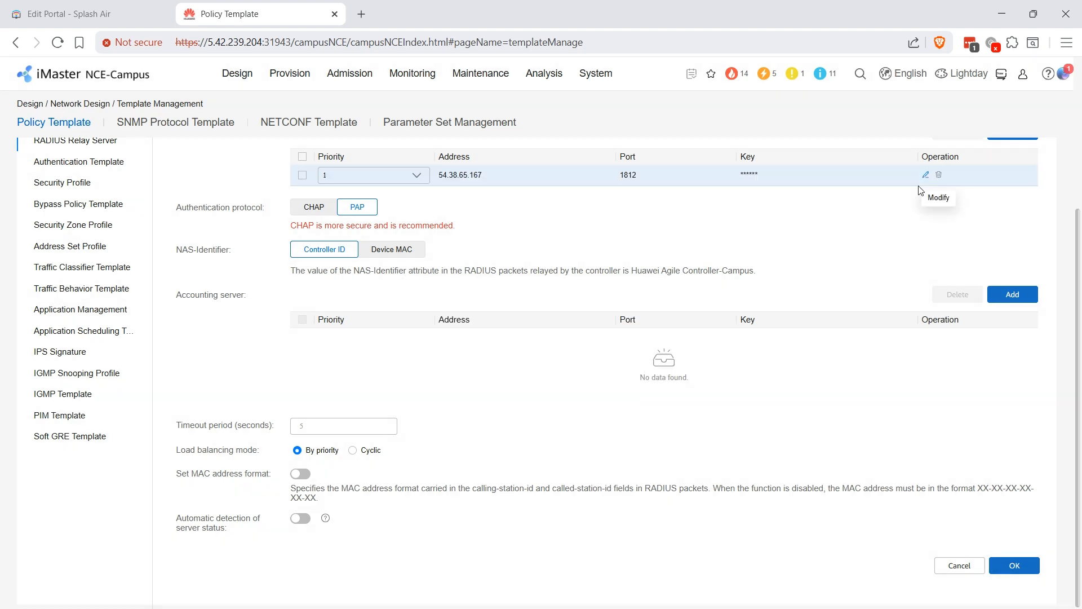
{"action": "left_click", "coordinate": [1015, 565]}
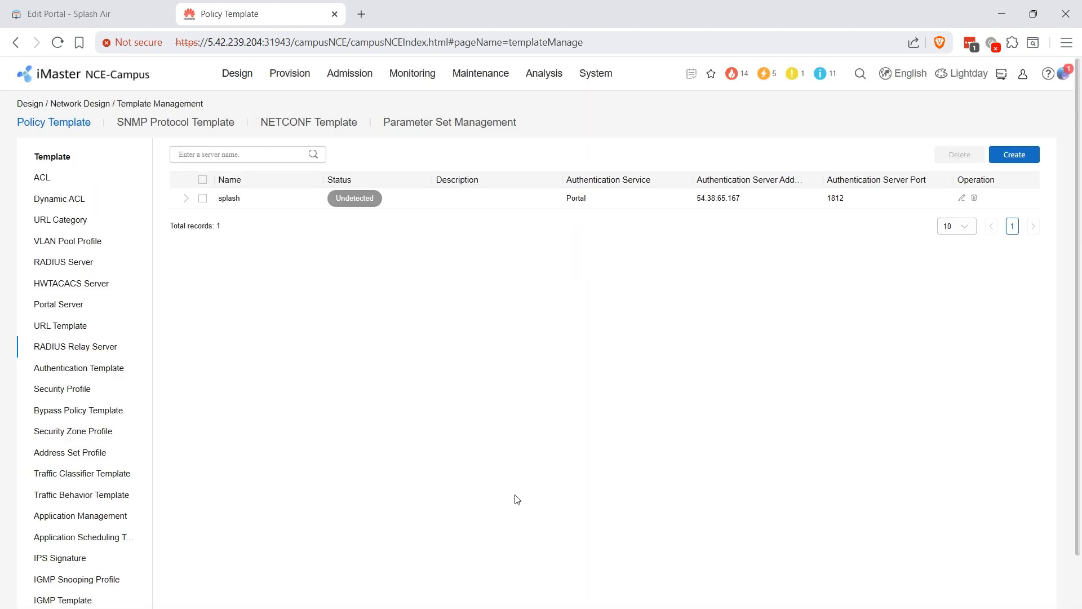
- Draft SSID huawei in the site's AP Wi-Fi settings with the global DHCP address pool enabled
{"action": "mouse_move", "coordinate": [294, 73]}
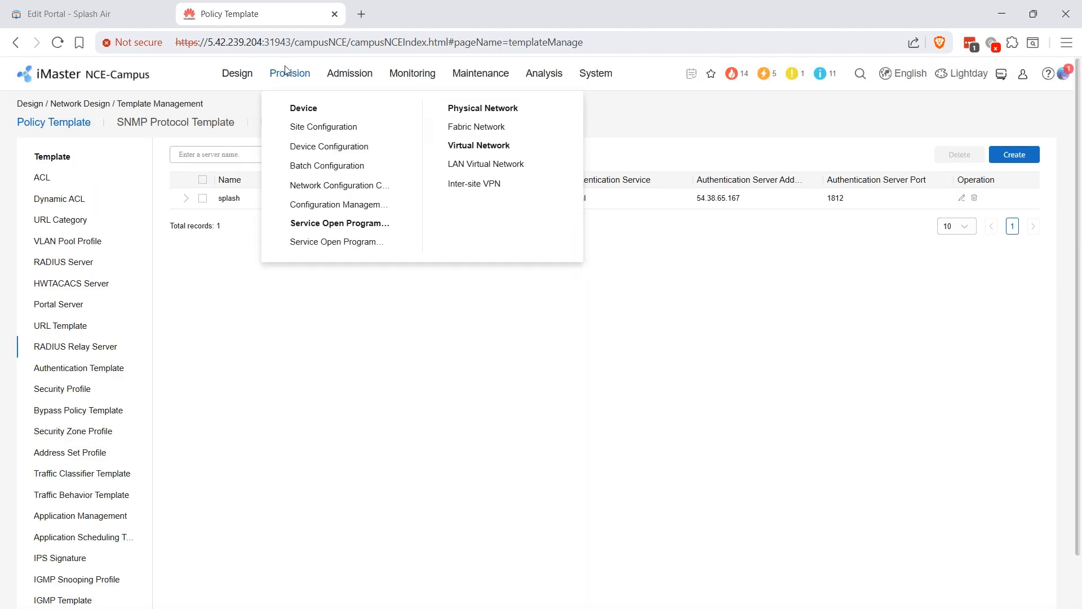
{"action": "left_click", "coordinate": [307, 126]}
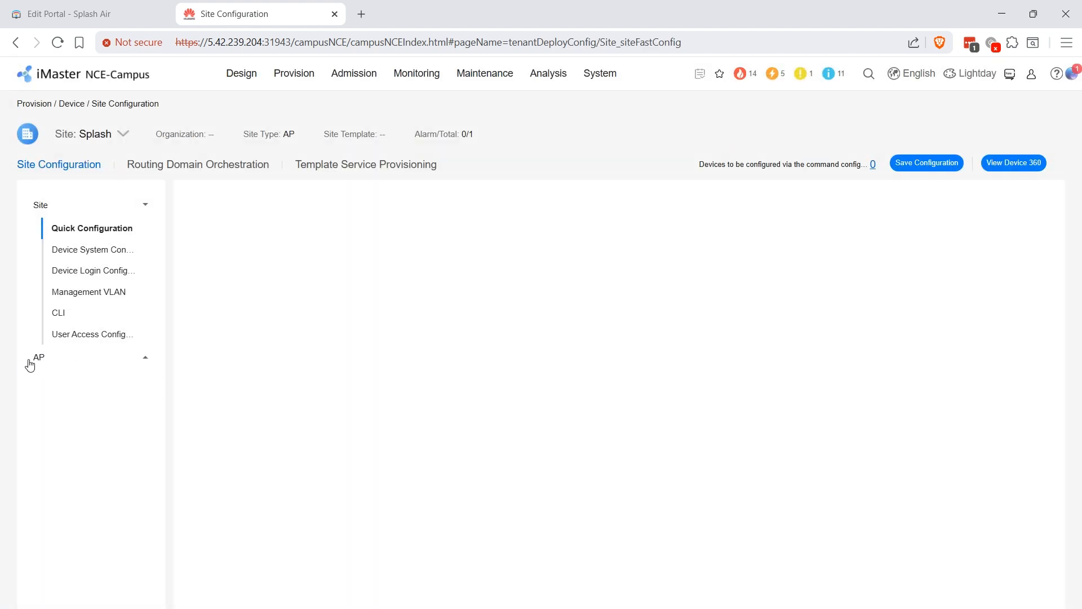
{"action": "left_click", "coordinate": [31, 360]}
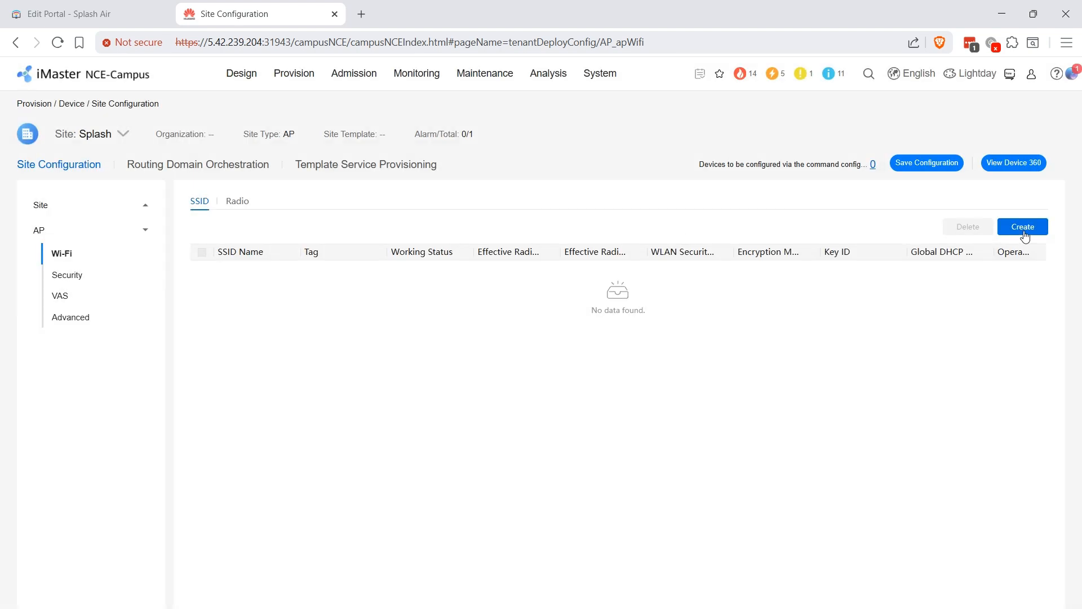
{"action": "left_click", "coordinate": [1023, 227]}
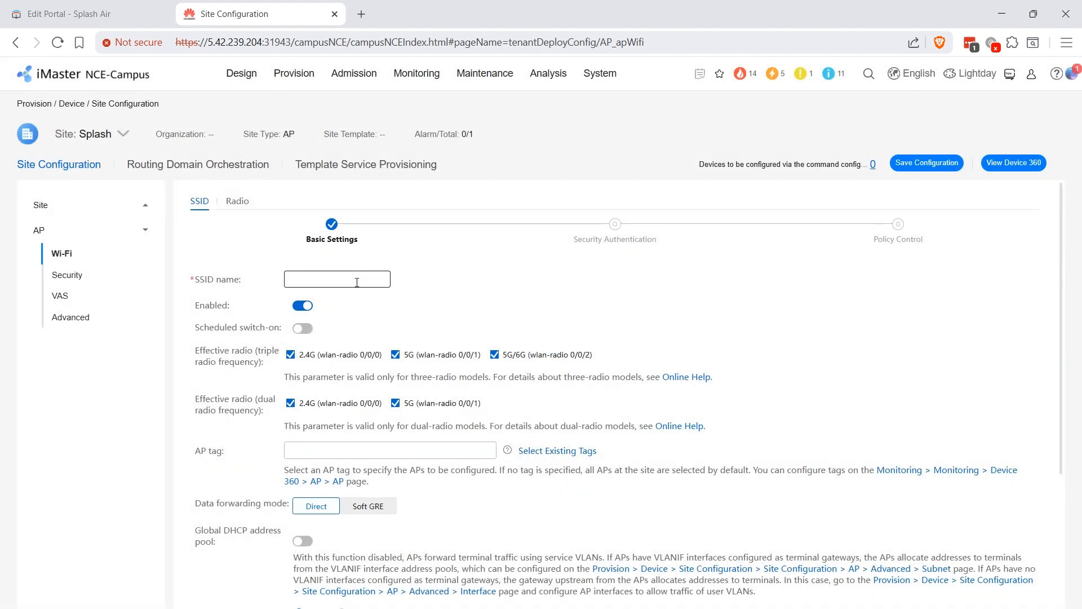
{"action": "left_click", "coordinate": [357, 282]}
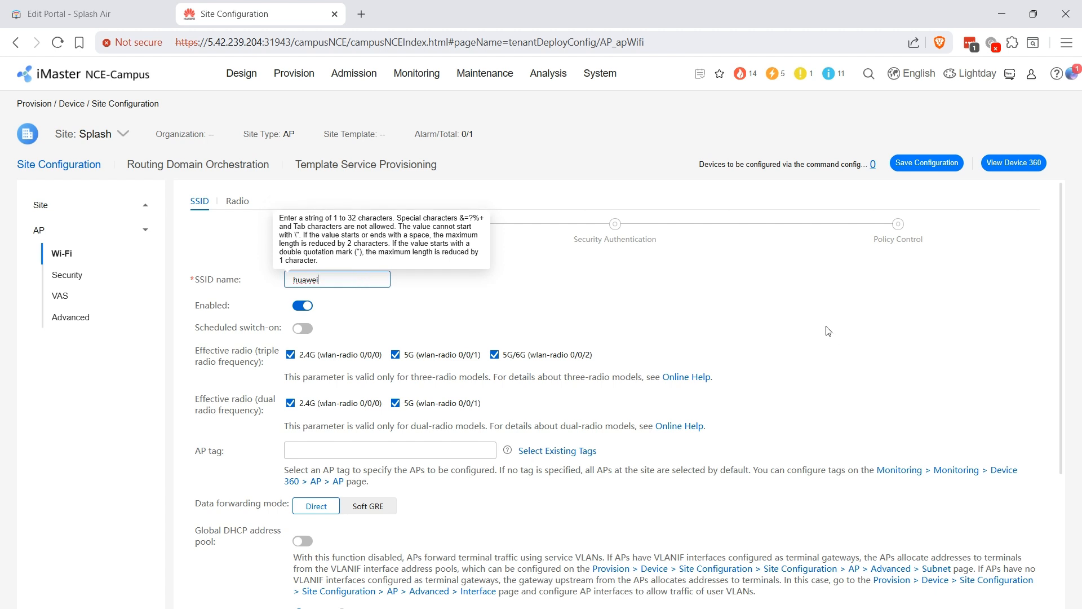
{"action": "left_click", "coordinate": [305, 542]}
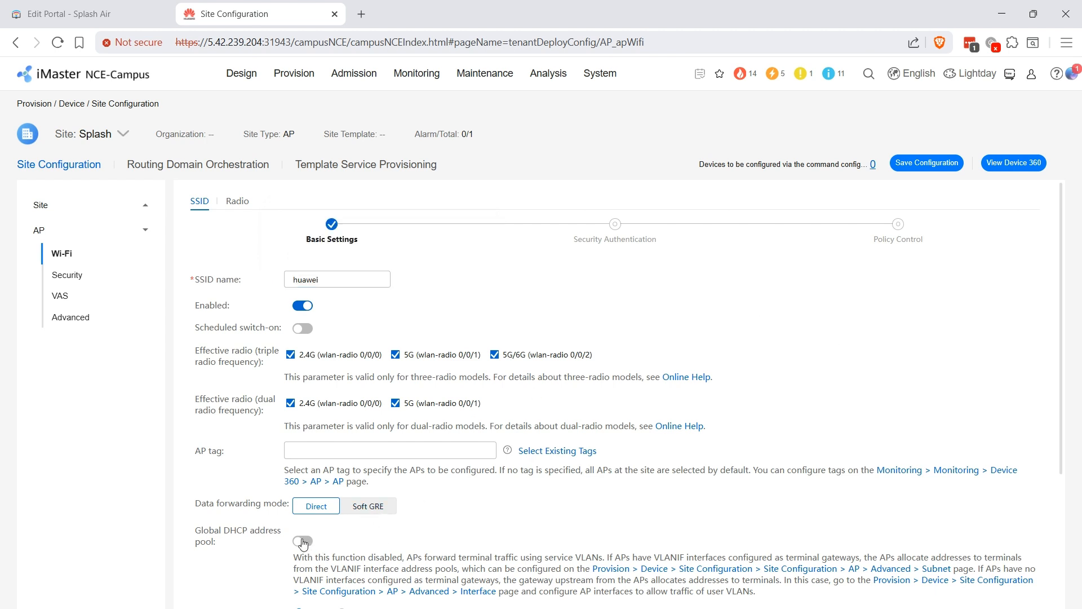
{"action": "scroll", "coordinate": [755, 395], "scroll_direction": "down", "scroll_amount": 2}
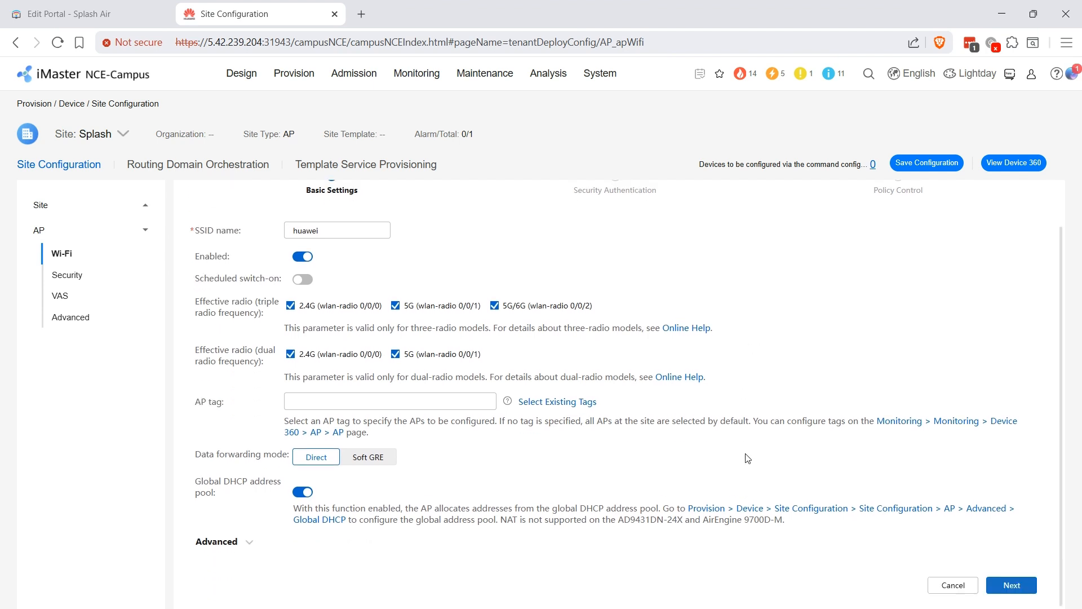
{"action": "left_click", "coordinate": [1011, 585]}
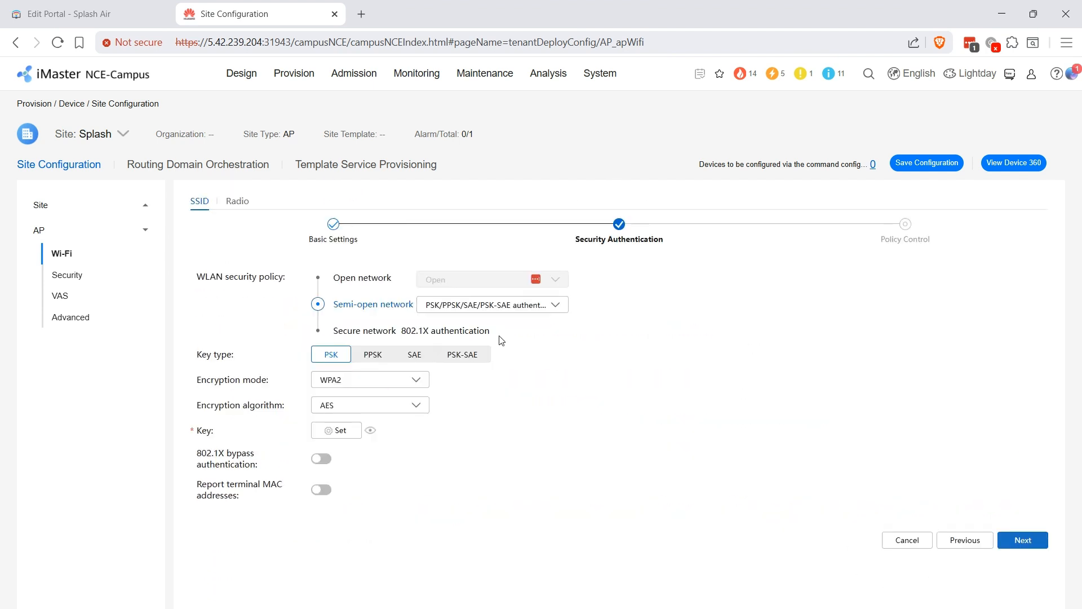
- Make the SSID open with Portal authentication via cloud platform RADIUS relay, carrying username and password
{"action": "left_click", "coordinate": [349, 280]}
{"action": "left_click", "coordinate": [555, 280]}
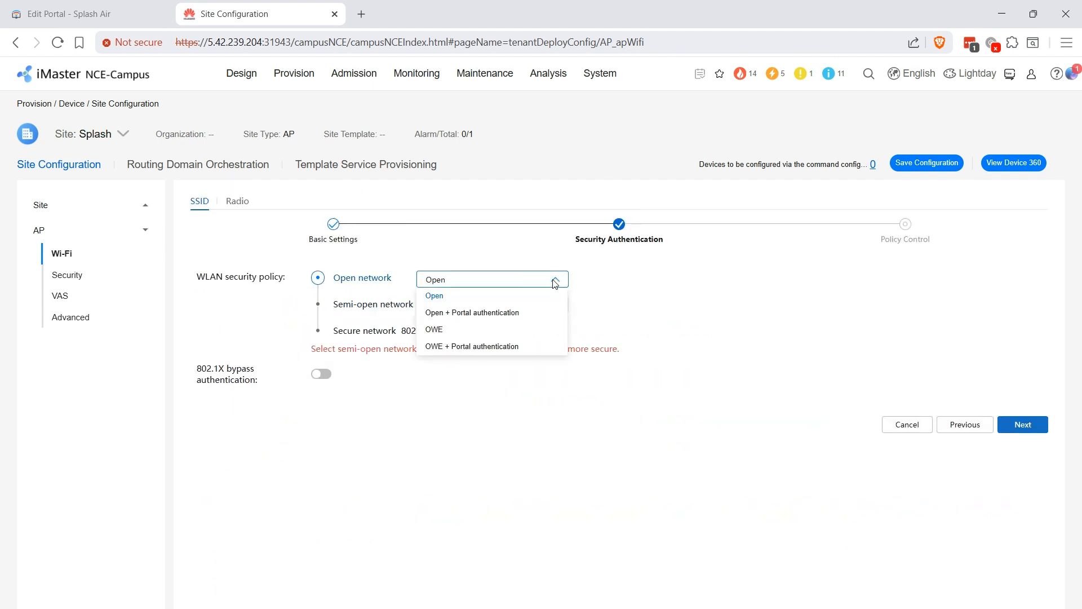
{"action": "left_click", "coordinate": [470, 313]}
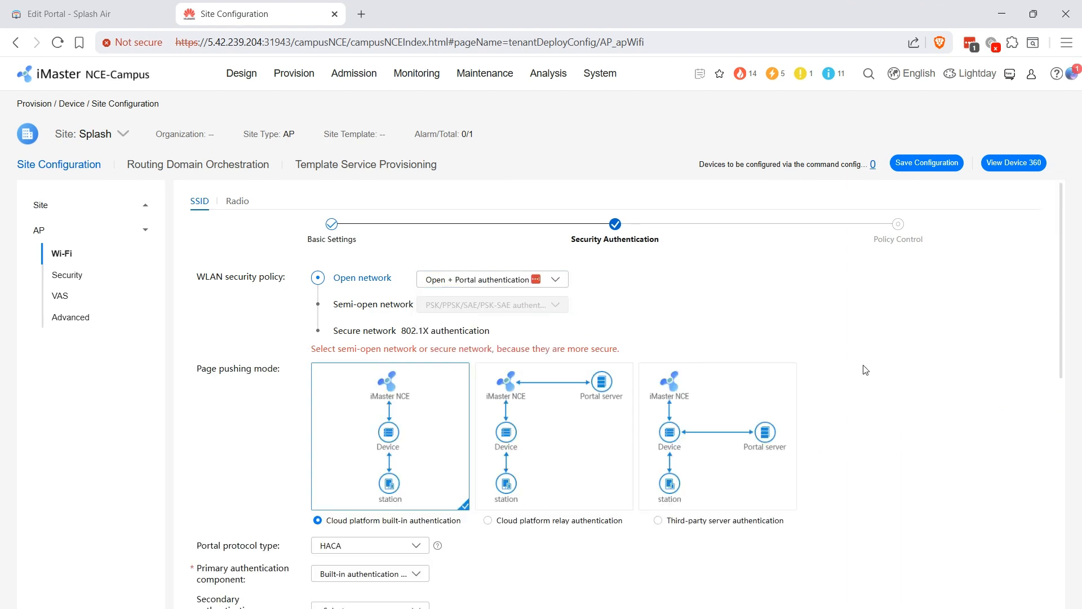
{"action": "scroll", "coordinate": [733, 372], "scroll_direction": "down", "scroll_amount": 3}
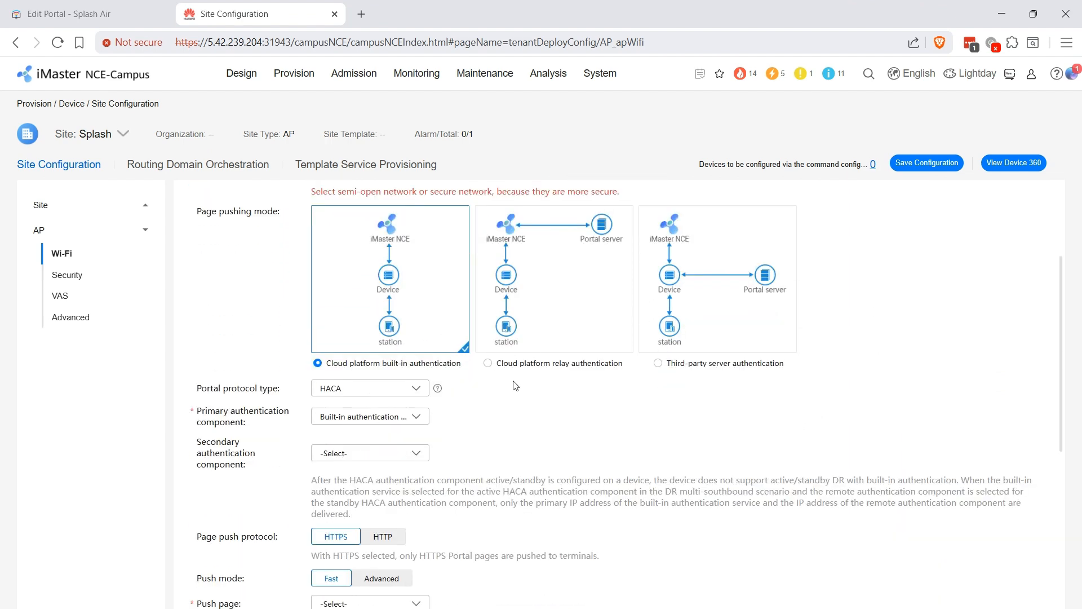
{"action": "left_click", "coordinate": [514, 365]}
{"action": "left_click", "coordinate": [396, 390]}
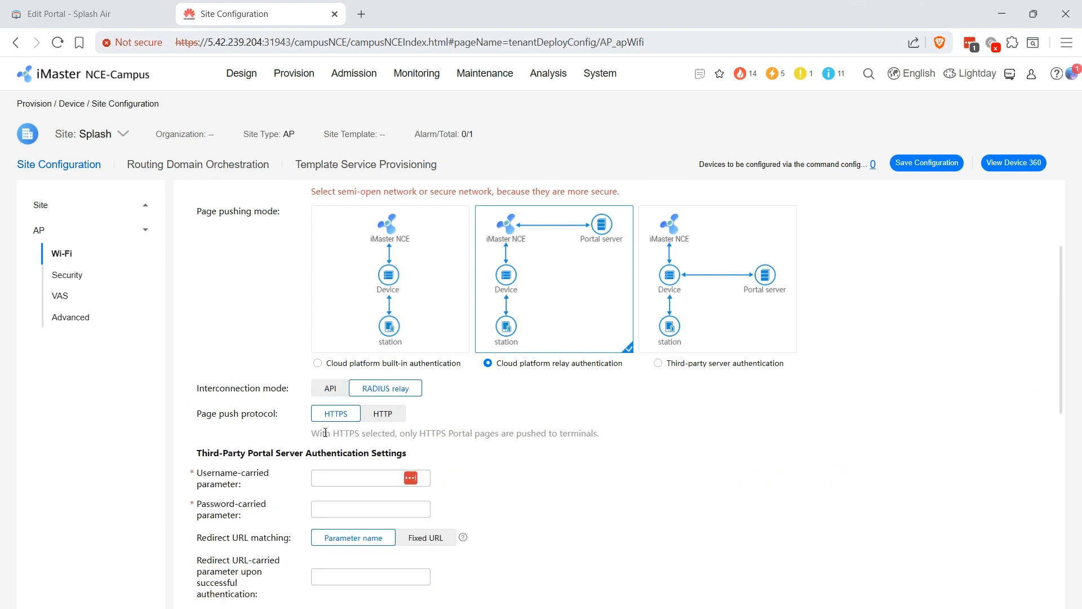
{"action": "left_click", "coordinate": [340, 475]}
{"action": "type", "text": "username"}
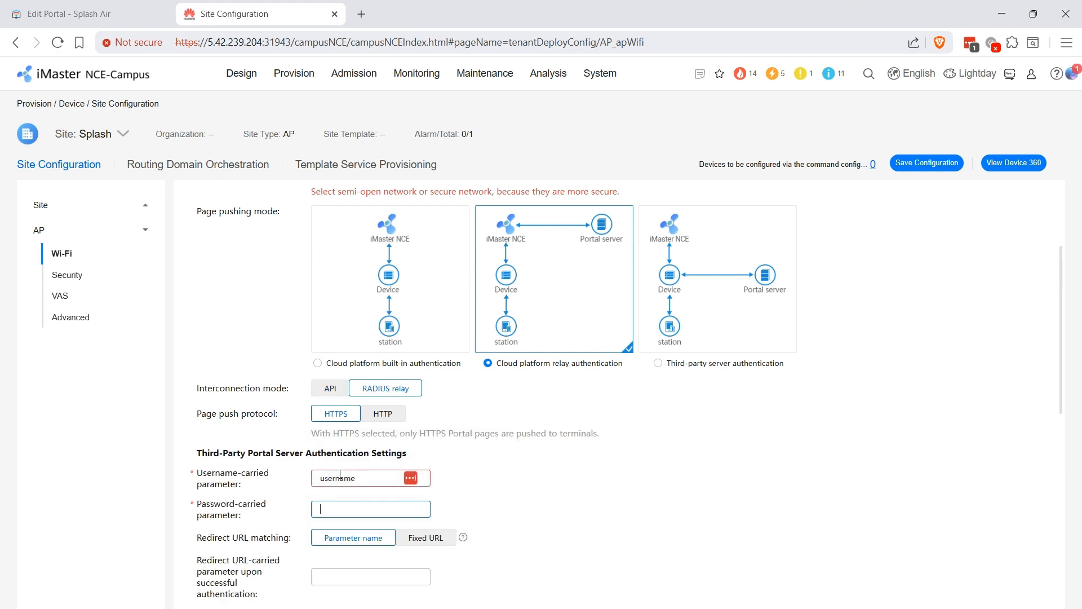
{"action": "key", "text": "Tab"}
{"action": "type", "text": "password"}
- Use a fixed-URL redirect and enter the https post-authentication redirect URL
{"action": "left_click", "coordinate": [426, 537]}
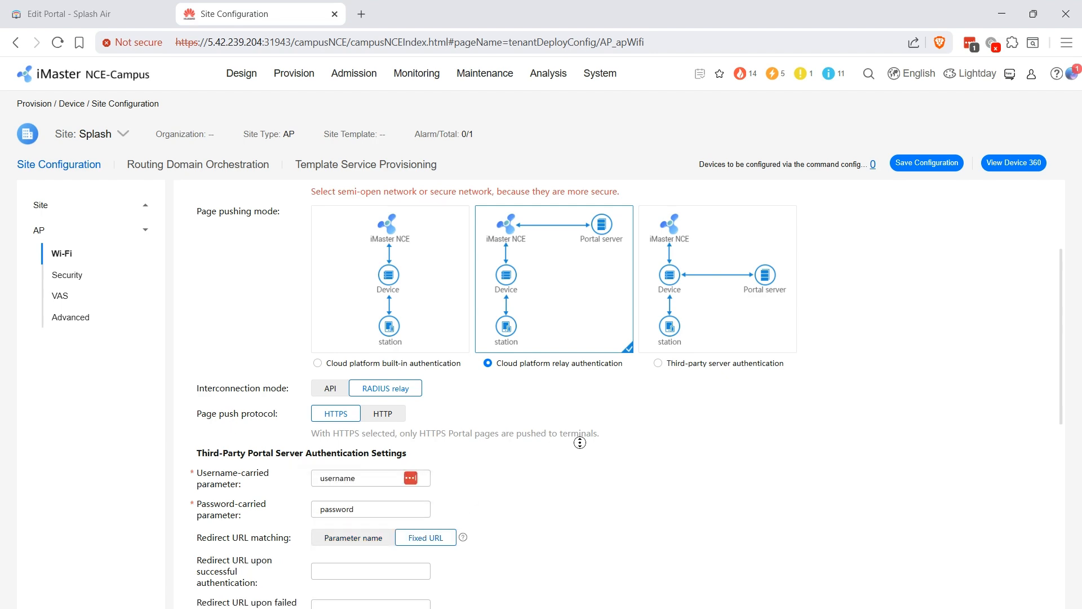
{"action": "scroll", "coordinate": [584, 515], "scroll_direction": "down", "scroll_amount": 1}
{"action": "scroll", "coordinate": [585, 515], "scroll_direction": "down", "scroll_amount": 4}
{"action": "left_click", "coordinate": [370, 352]}
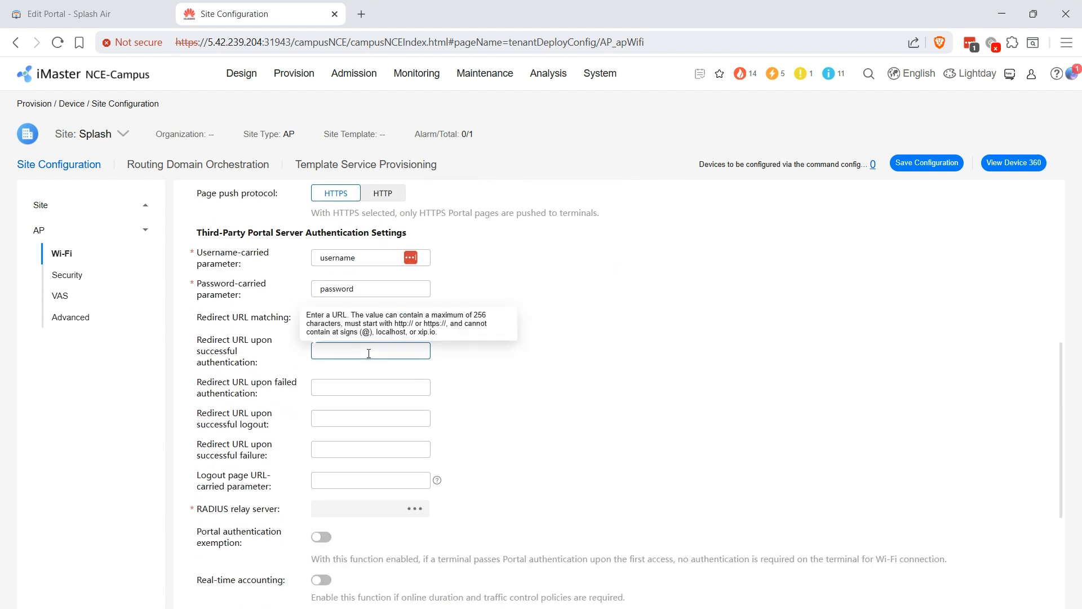
{"action": "type", "text": "https://www.co"}
{"action": "left_click", "coordinate": [508, 357]}
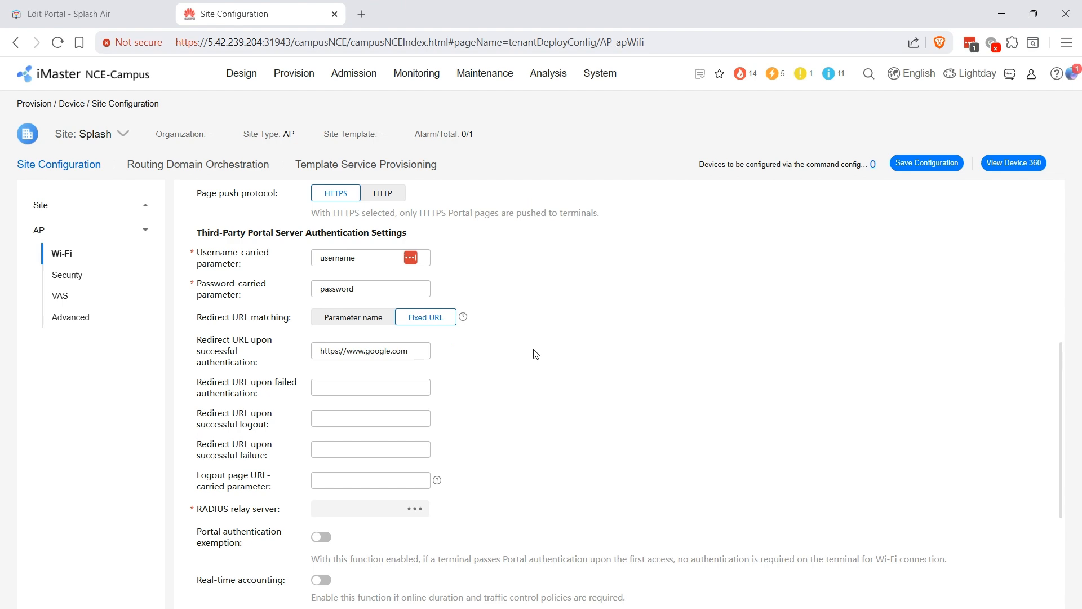
{"action": "scroll", "coordinate": [617, 338], "scroll_direction": "down", "scroll_amount": 4}
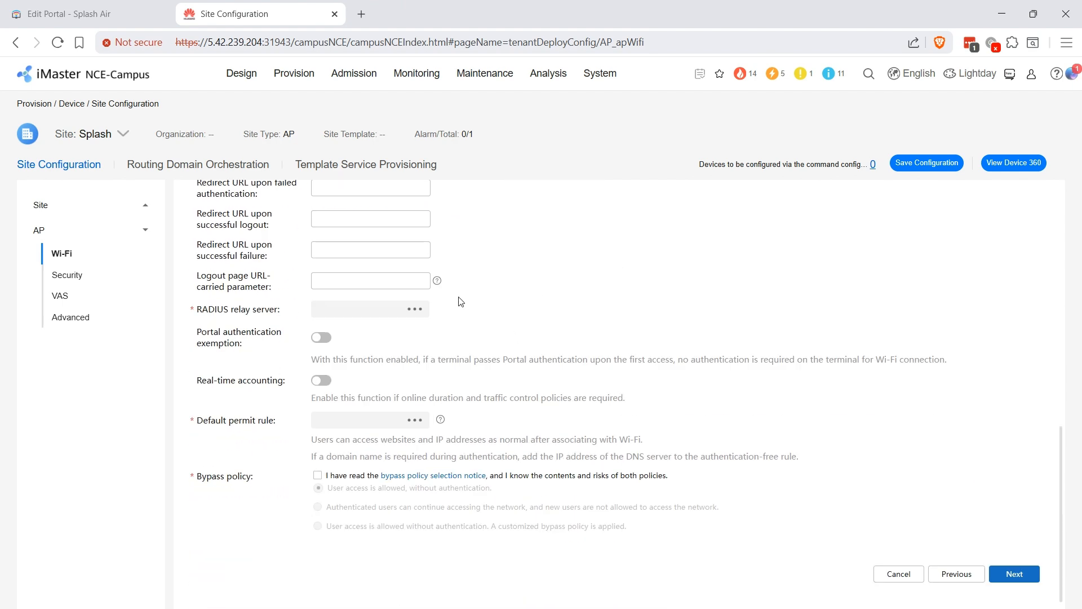
- Select the splash relay server and splash_acl permit rule, and keep authenticated users' access during bypass
{"action": "left_click", "coordinate": [415, 311]}
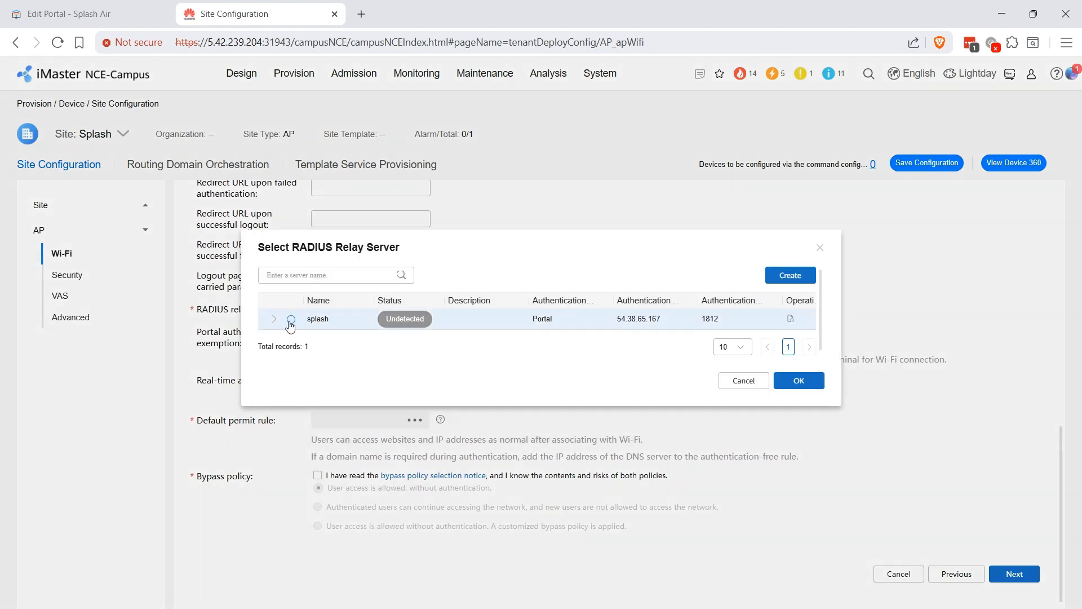
{"action": "left_click", "coordinate": [291, 320]}
{"action": "left_click", "coordinate": [799, 387]}
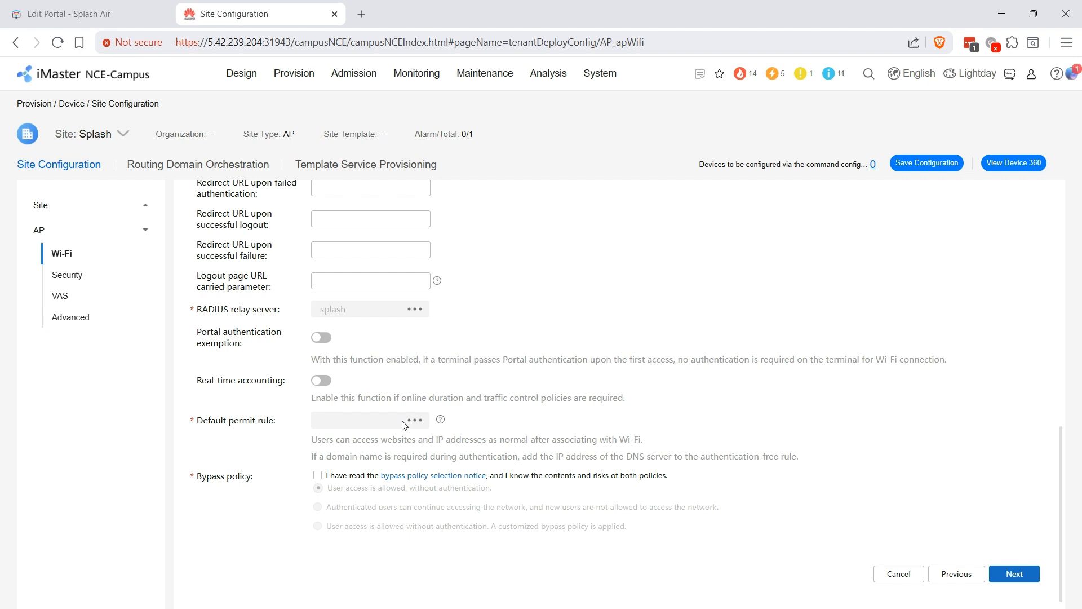
{"action": "left_click", "coordinate": [420, 423]}
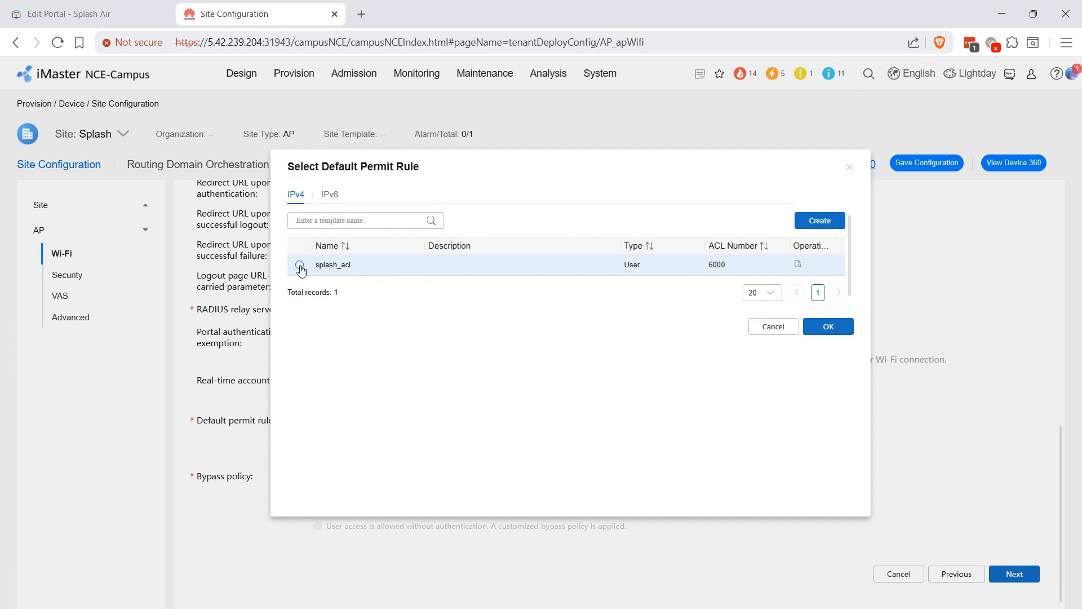
{"action": "left_click", "coordinate": [300, 266]}
{"action": "left_click", "coordinate": [824, 327]}
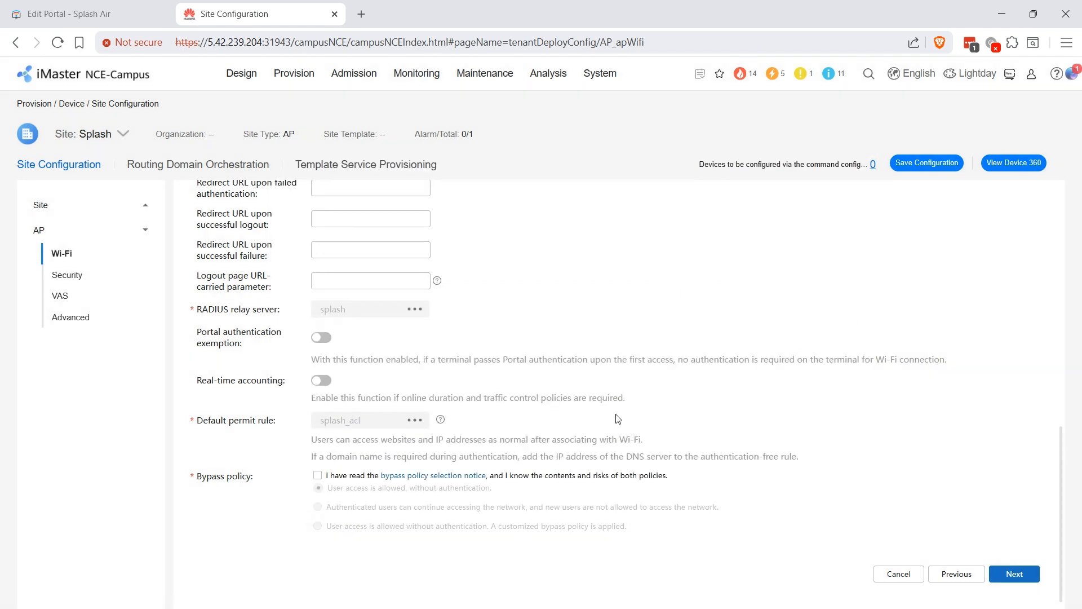
{"action": "left_click", "coordinate": [328, 478]}
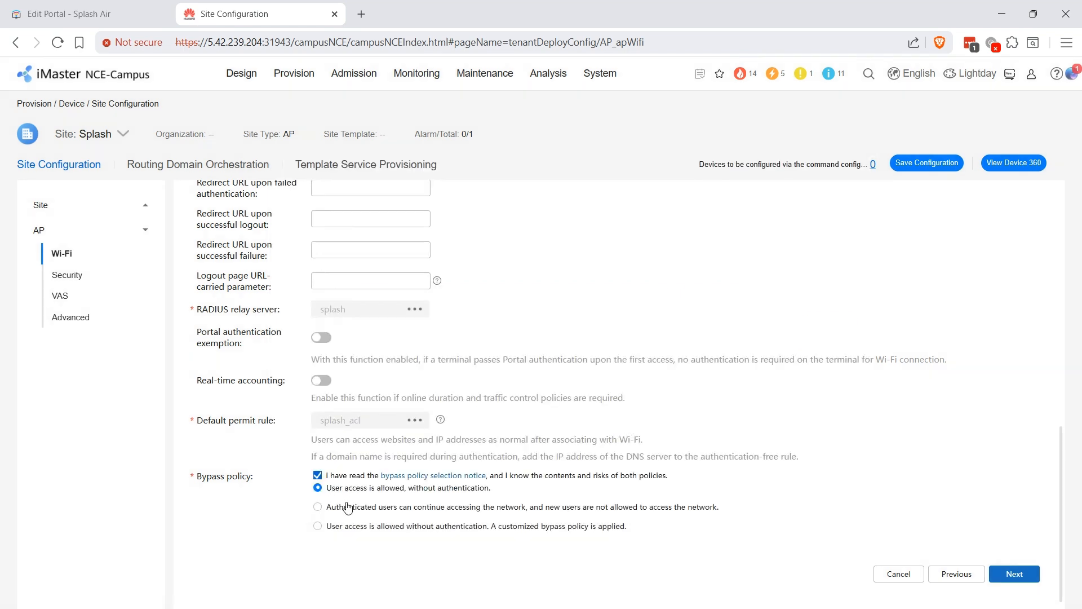
{"action": "left_click", "coordinate": [379, 510]}
{"action": "left_click", "coordinate": [1021, 579]}
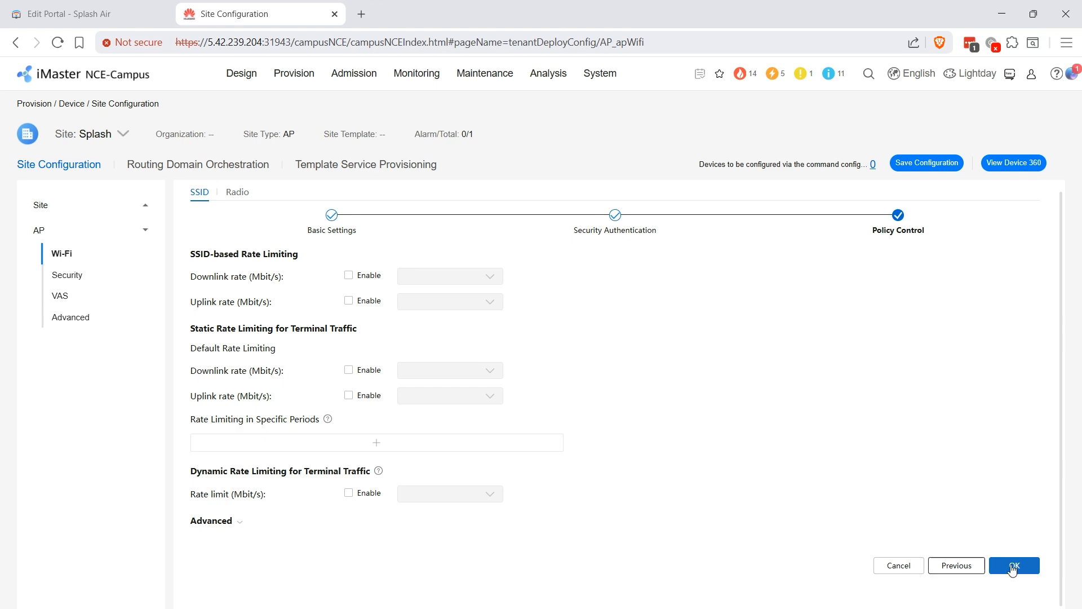
- Save the huawei SSID and go to Admission Page Management's Portal Page Push Policy list
{"action": "left_click", "coordinate": [1013, 568]}
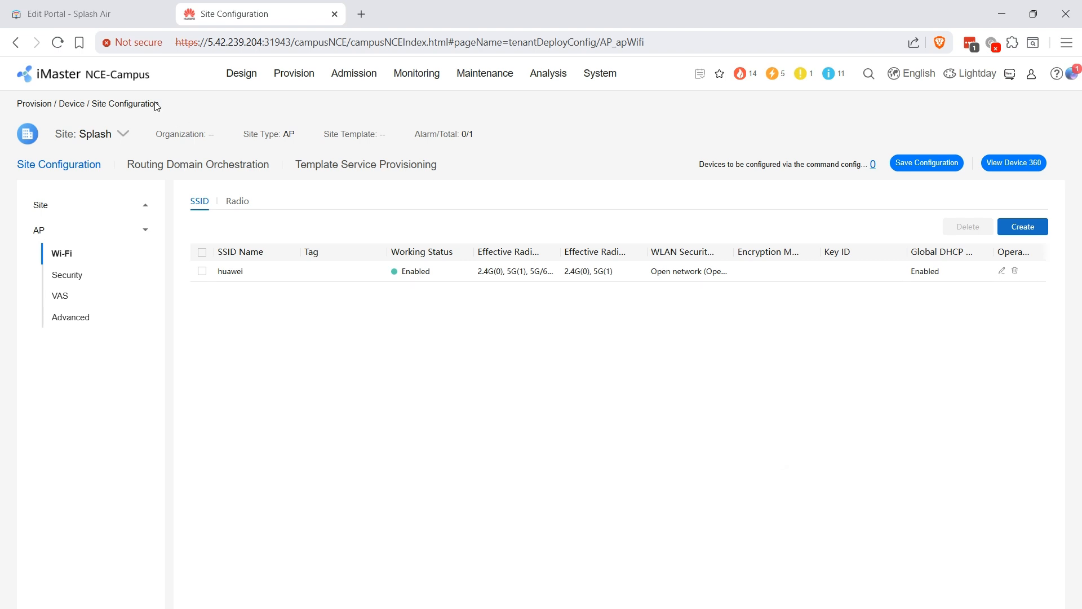
{"action": "mouse_move", "coordinate": [354, 74]}
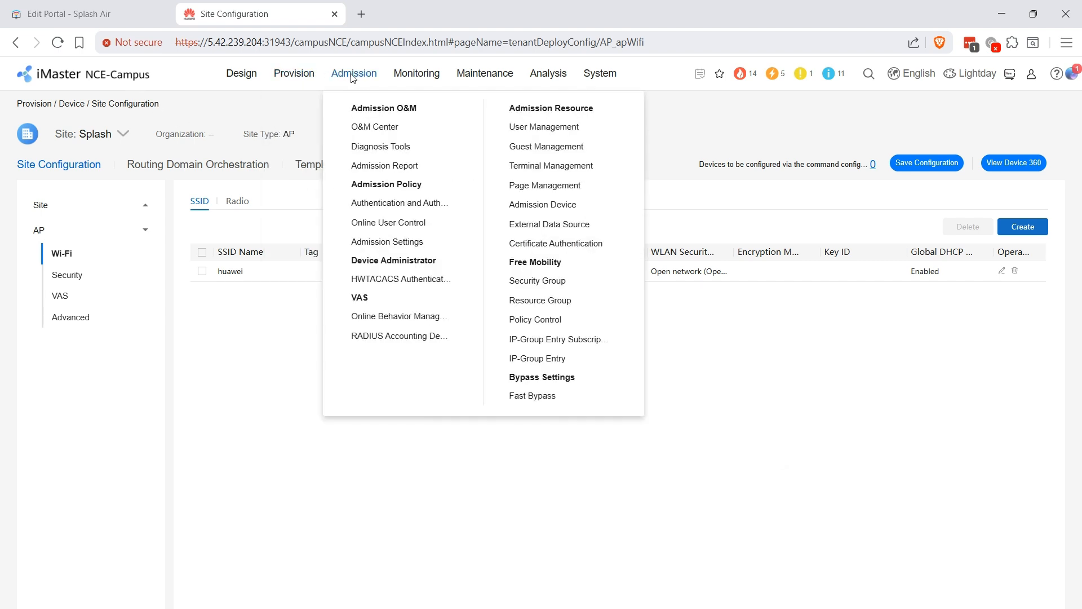
{"action": "left_click", "coordinate": [521, 185]}
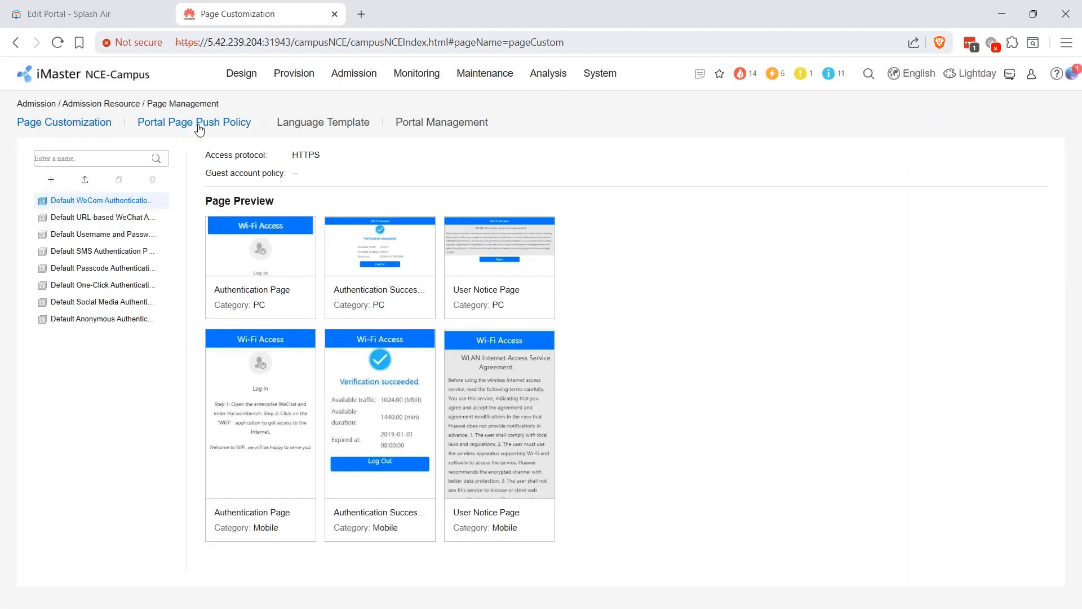
{"action": "left_click", "coordinate": [199, 126]}
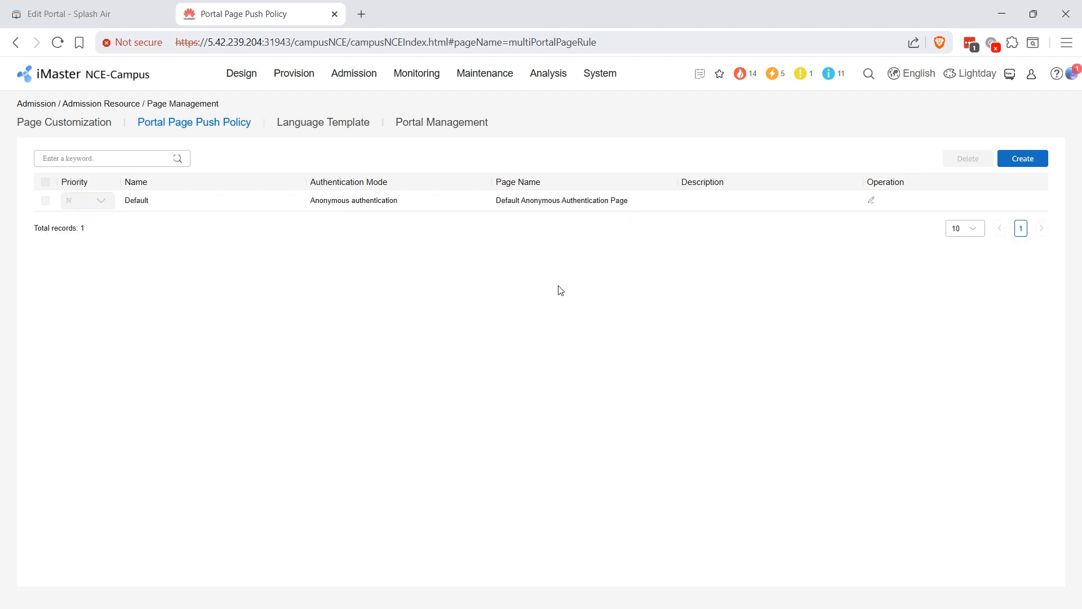
- Create a new portal push policy named splash for Wireless access
{"action": "left_click", "coordinate": [1015, 160]}
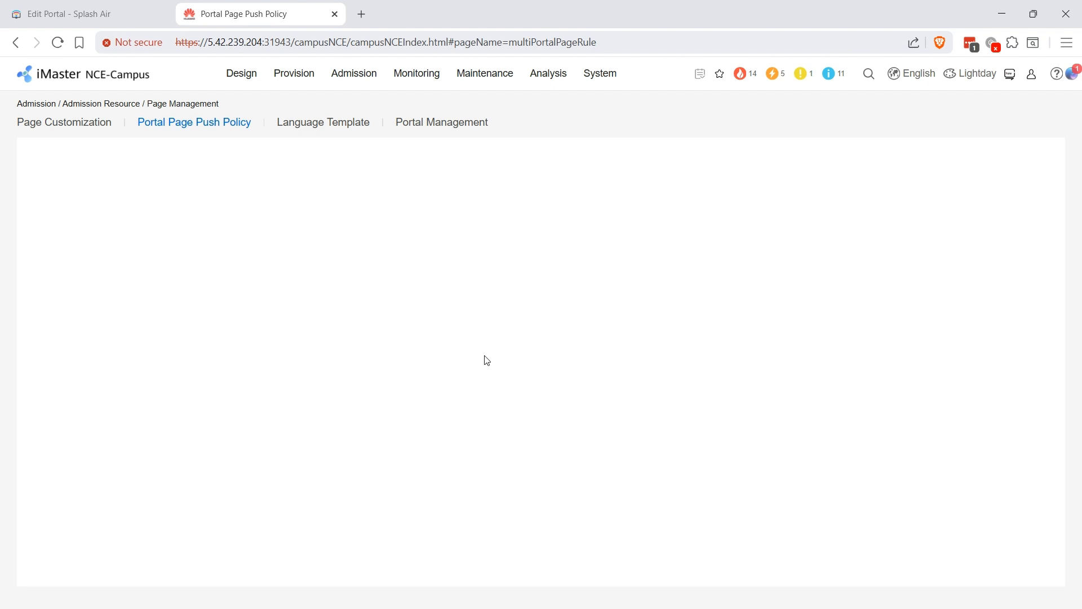
{"action": "left_click", "coordinate": [185, 152]}
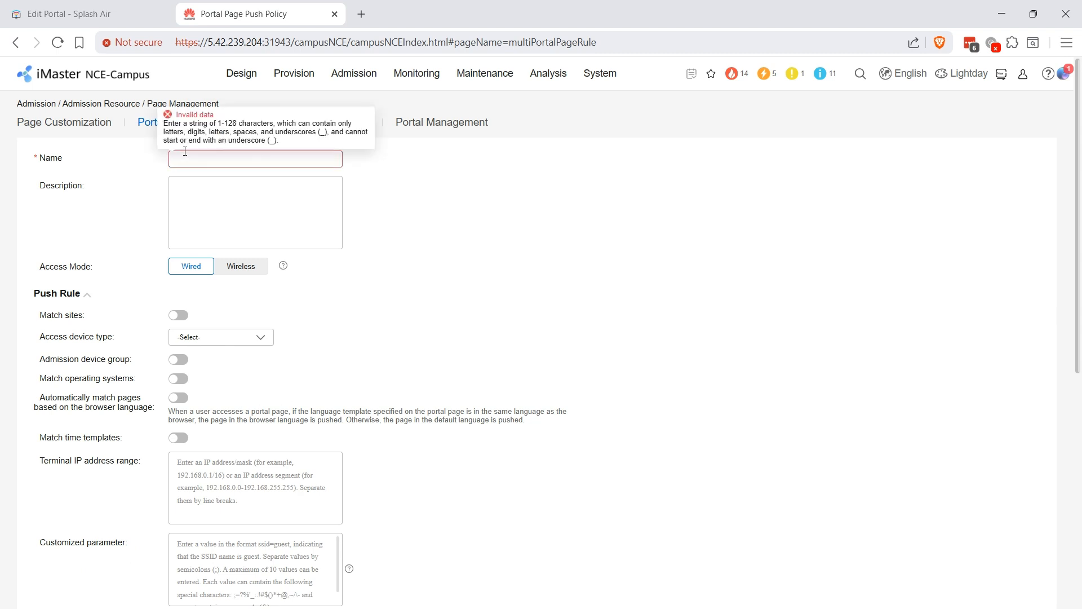
{"action": "type", "text": "splash"}
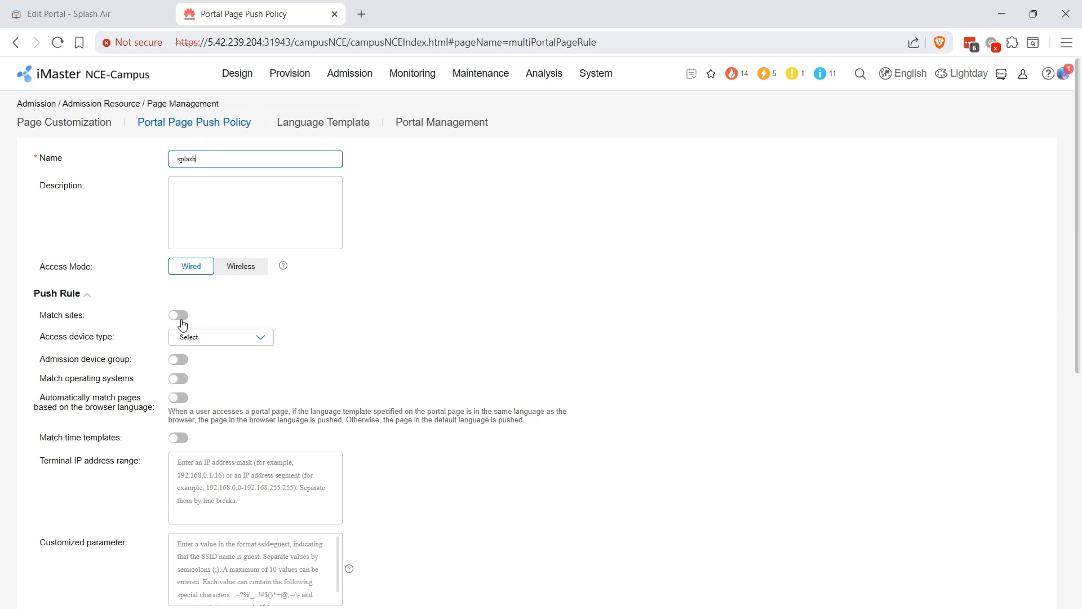
{"action": "left_click", "coordinate": [243, 268]}
- Enable SSID matching and add huawei as the matched SSID
{"action": "left_click", "coordinate": [185, 360]}
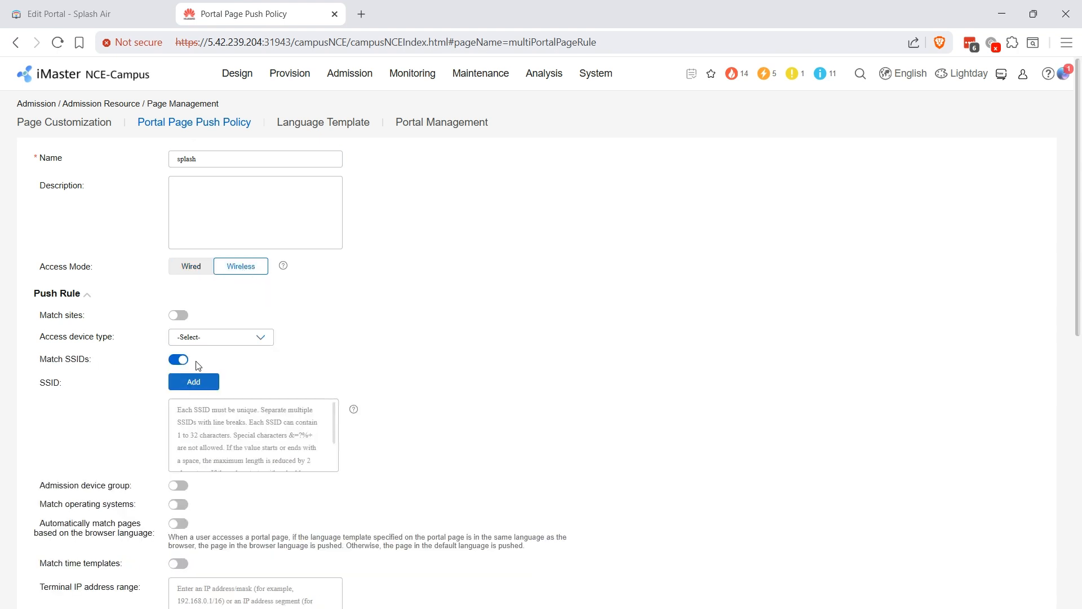
{"action": "left_click", "coordinate": [197, 386]}
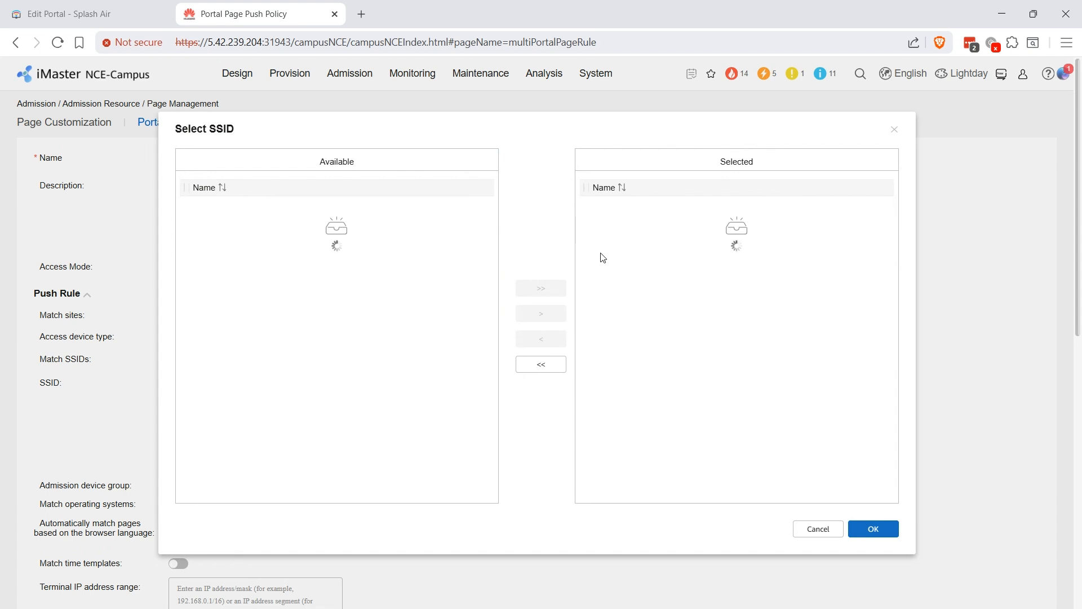
{"action": "left_click", "coordinate": [184, 290]}
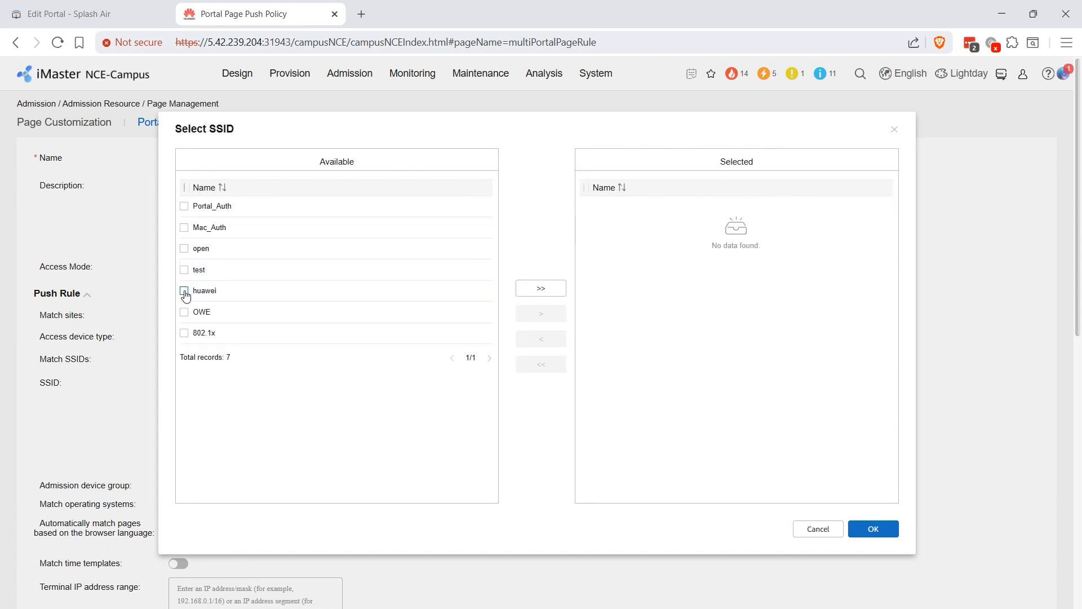
{"action": "left_click", "coordinate": [541, 313]}
{"action": "left_click", "coordinate": [871, 533]}
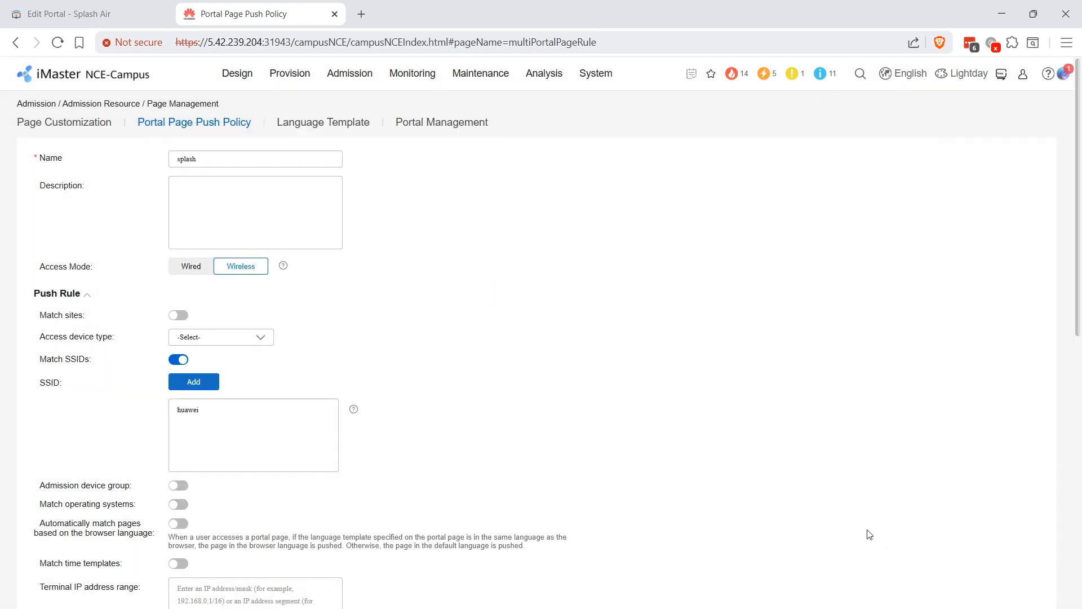
{"action": "scroll", "coordinate": [580, 312], "scroll_direction": "down", "scroll_amount": 7}
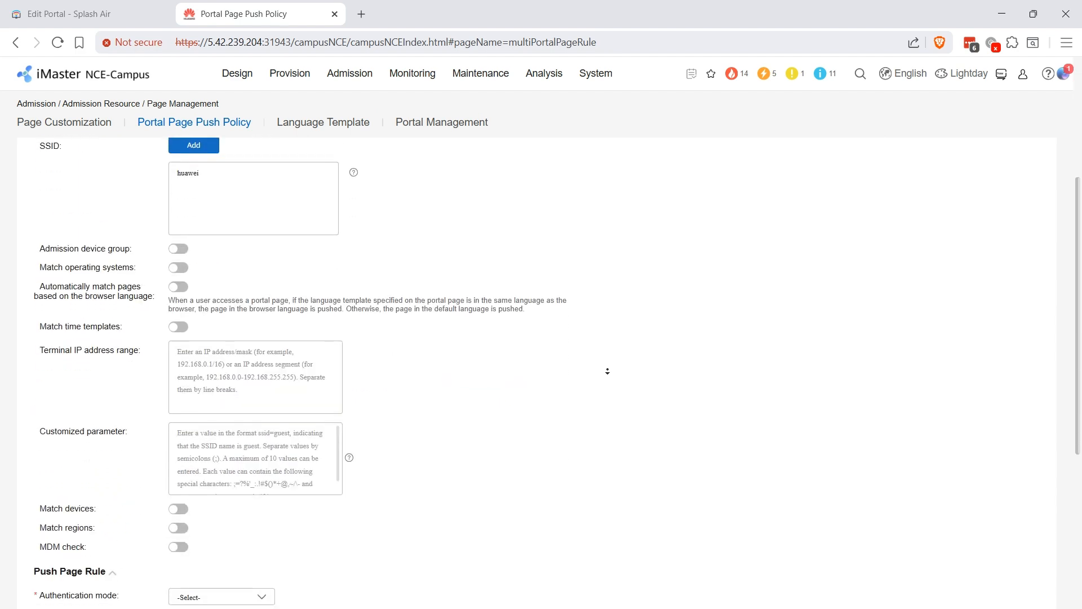
{"action": "scroll", "coordinate": [607, 378], "scroll_direction": "down", "scroll_amount": 2}
- Set cloud platform-based relay authentication with RADIUS relay and the splash URL template
{"action": "left_click", "coordinate": [239, 312]}
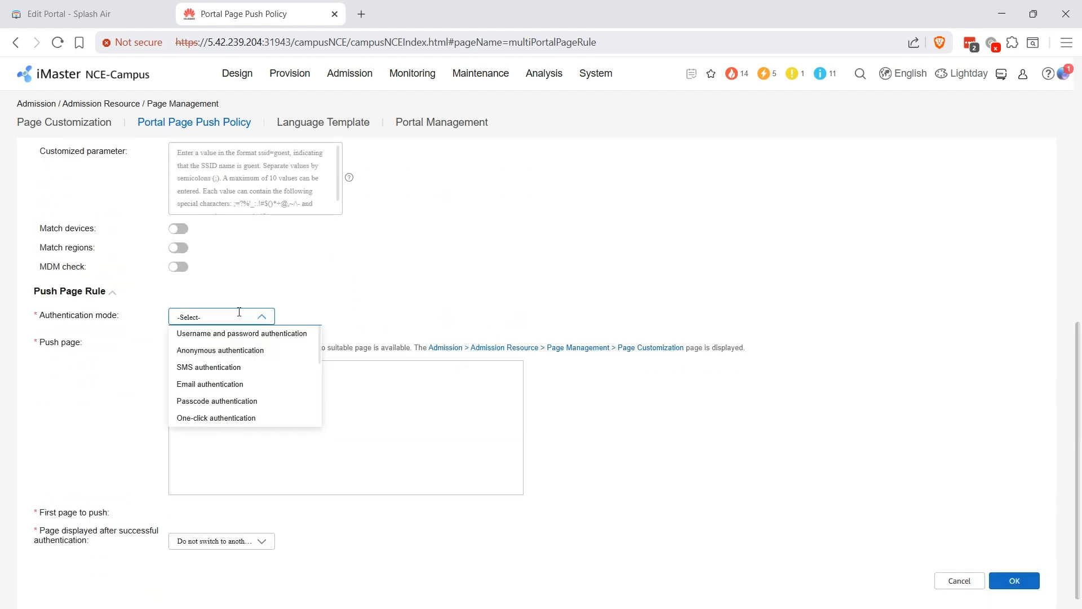
{"action": "left_click_drag", "start_coordinate": [320, 346], "coordinate": [324, 423]}
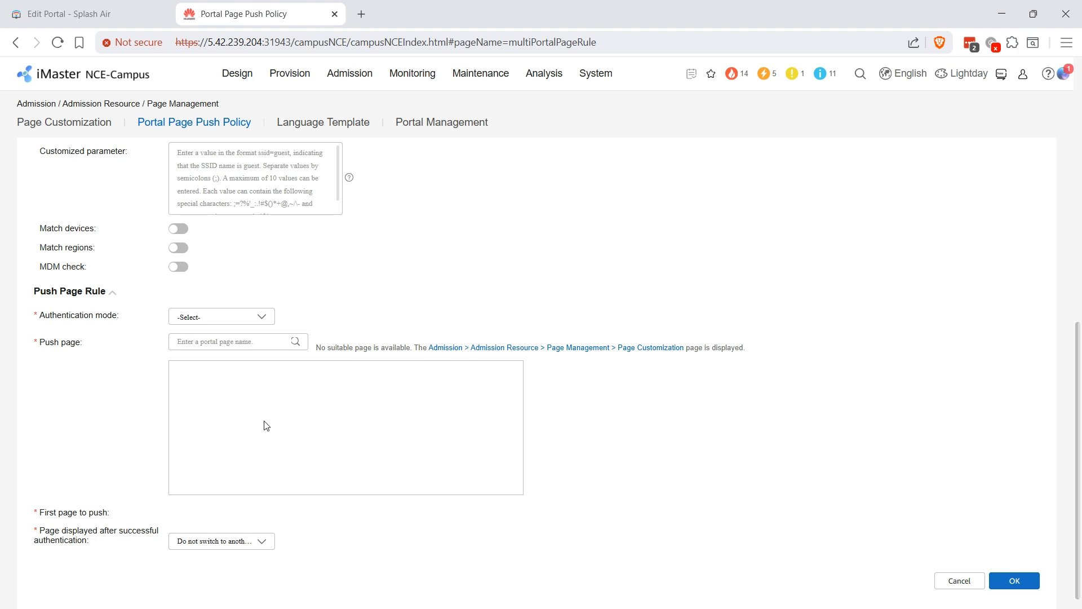
{"action": "left_click", "coordinate": [282, 324]}
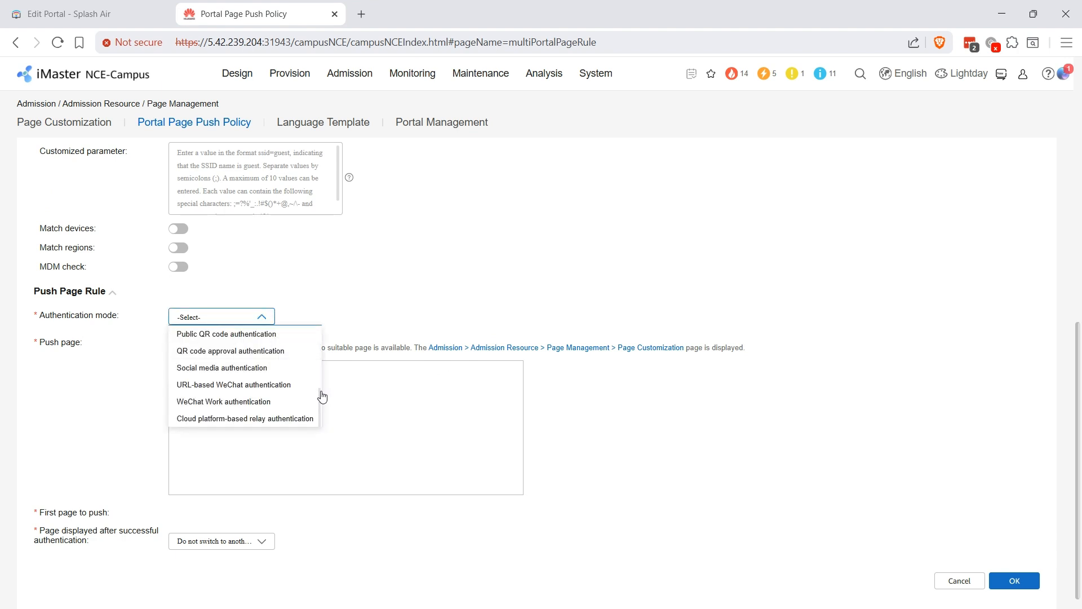
{"action": "left_click", "coordinate": [282, 419]}
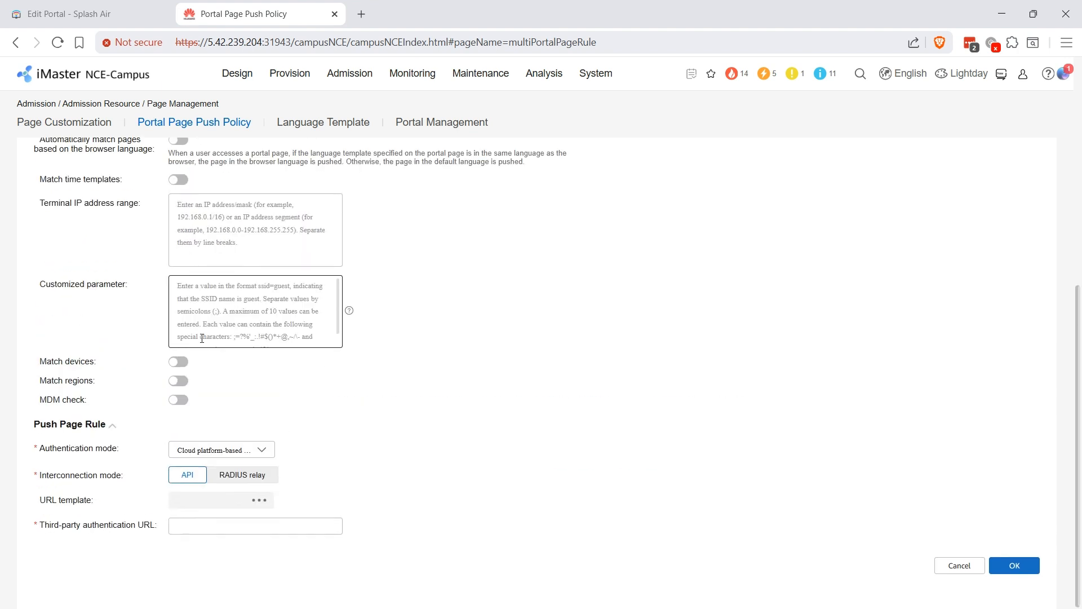
{"action": "left_click", "coordinate": [254, 479]}
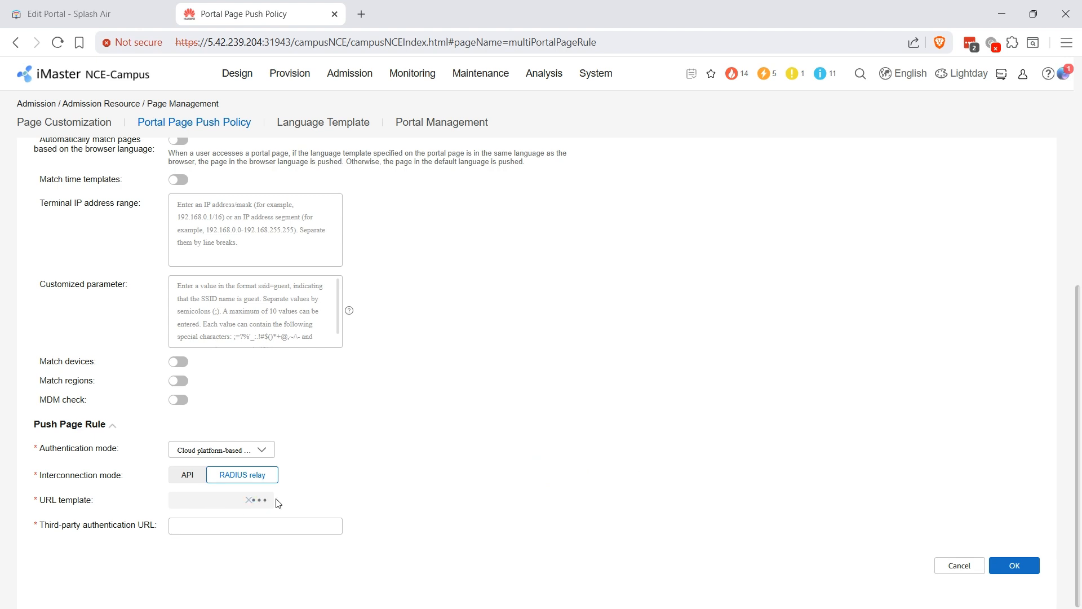
{"action": "left_click", "coordinate": [262, 501]}
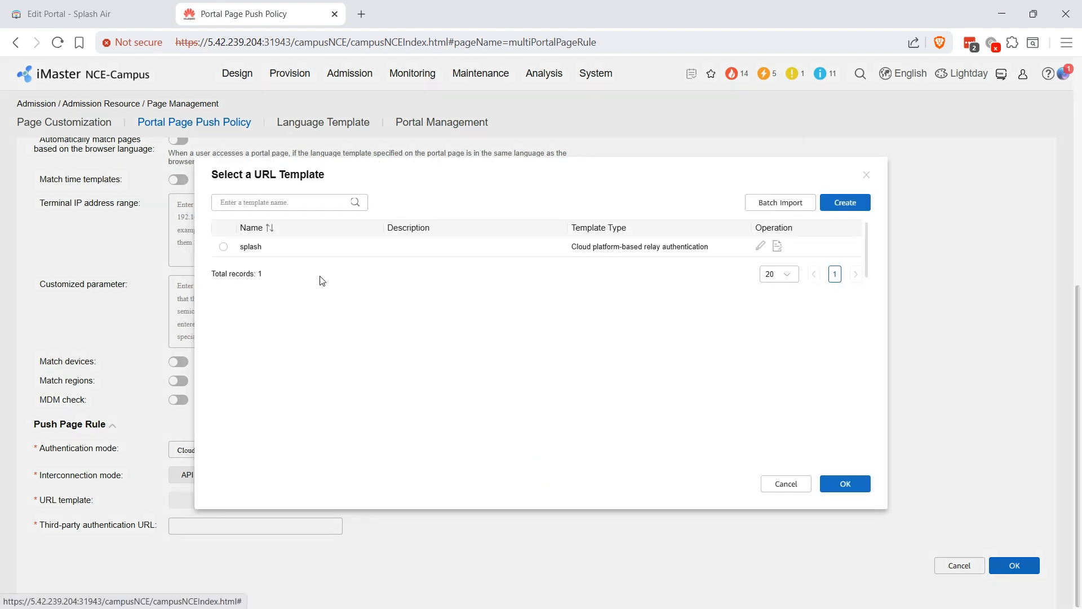
{"action": "left_click", "coordinate": [224, 247]}
{"action": "left_click", "coordinate": [844, 485]}
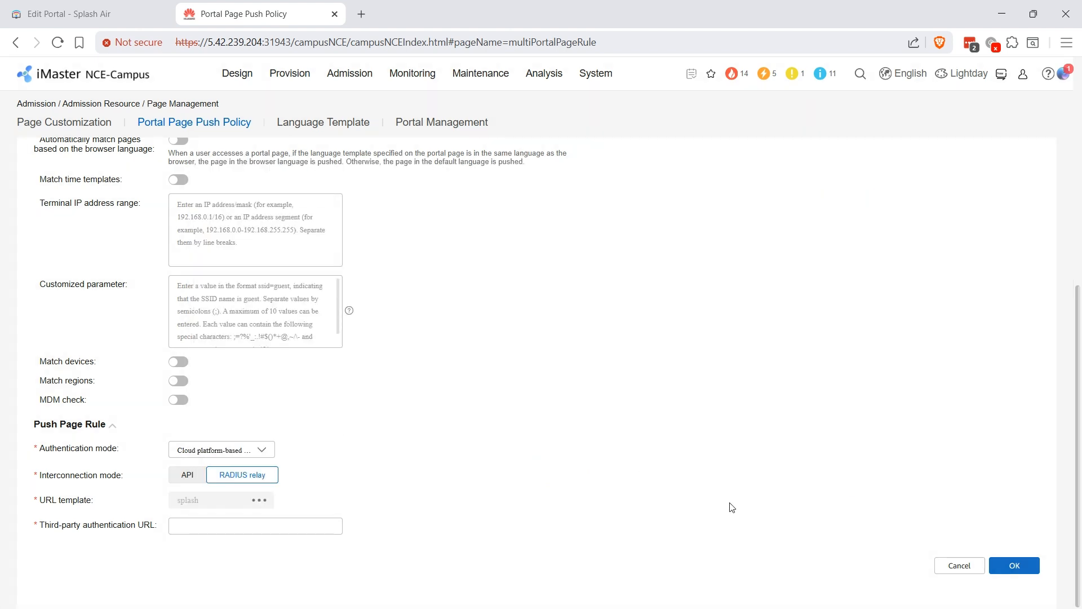
- Paste the Splash Air guest portal URL as the third-party authentication URL
{"action": "left_click", "coordinate": [198, 524]}
{"action": "left_click", "coordinate": [102, 7]}
{"action": "left_click", "coordinate": [1034, 357]}
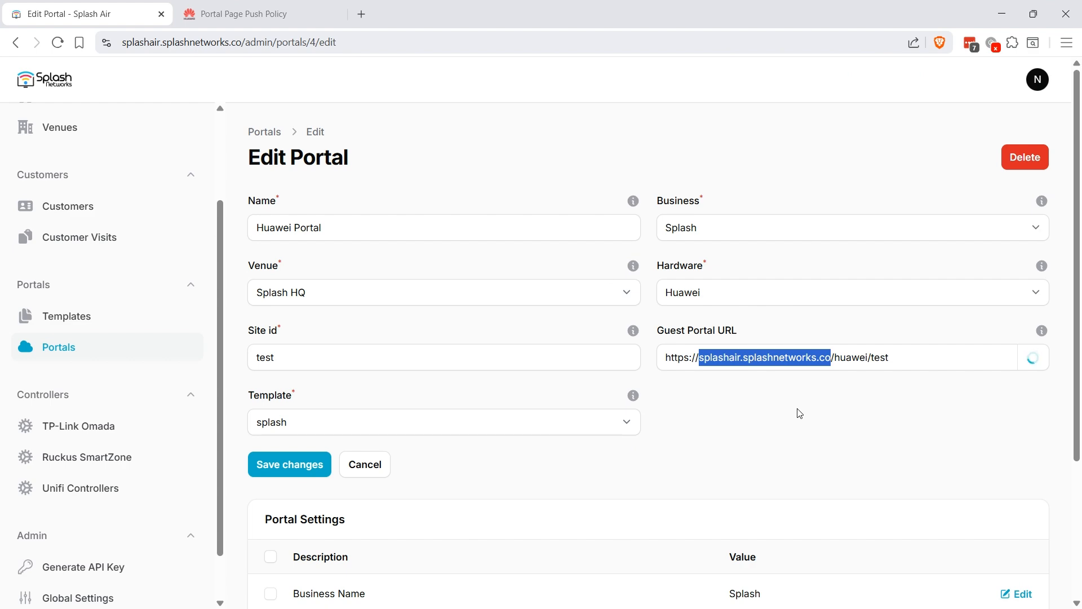
{"action": "left_click", "coordinate": [290, 8]}
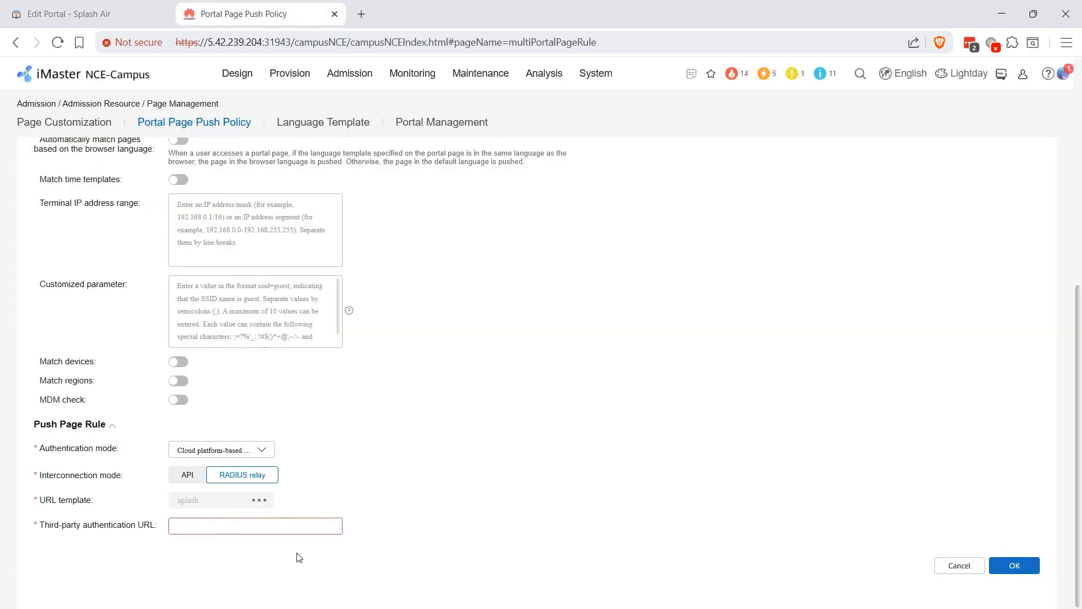
{"action": "type", "text": "https://splashair.splashnetworks.co/huawei/test"}
- Save the splash push policy and connect the phone to the huawei Wi-Fi
{"action": "left_click", "coordinate": [1017, 565]}
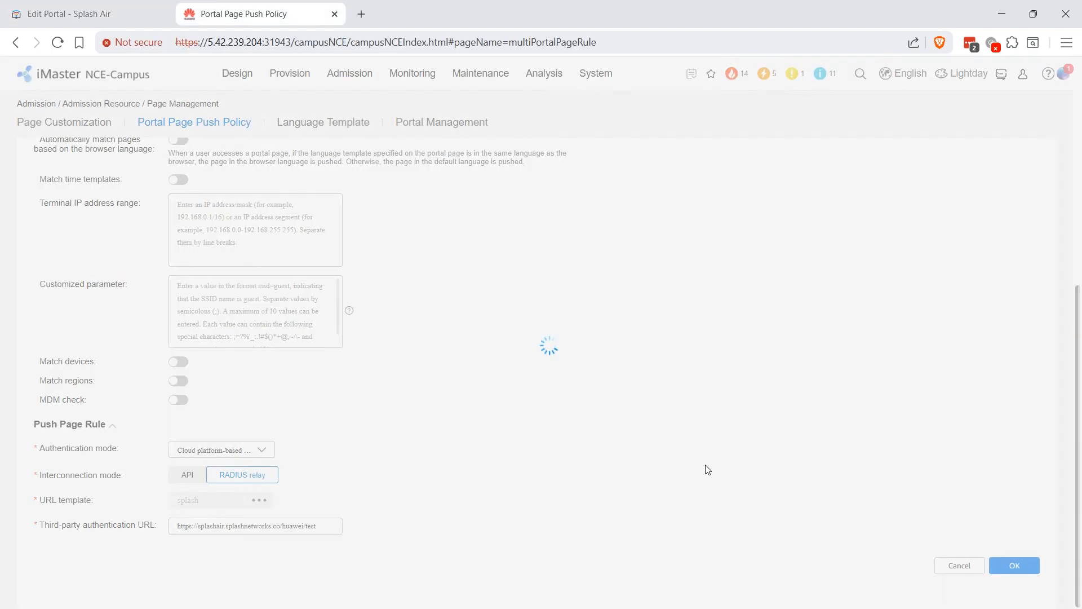
{"action": "left_click", "coordinate": [630, 364]}
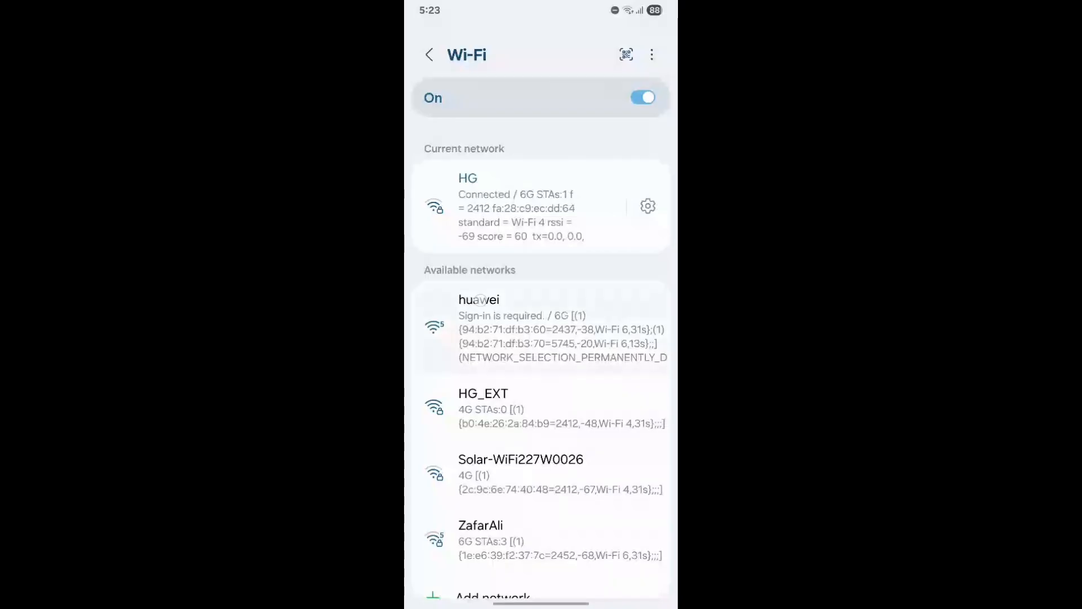
{"action": "left_click", "coordinate": [479, 298]}
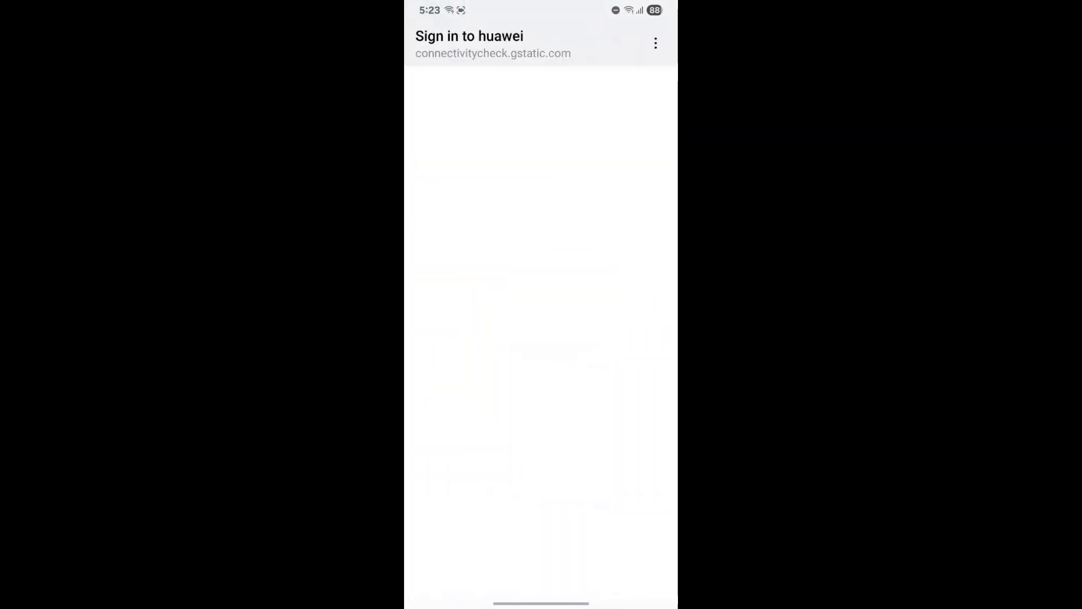
- Enter first name Test and a test e-mail address, then submit to get connected
{"action": "left_click", "coordinate": [459, 214]}
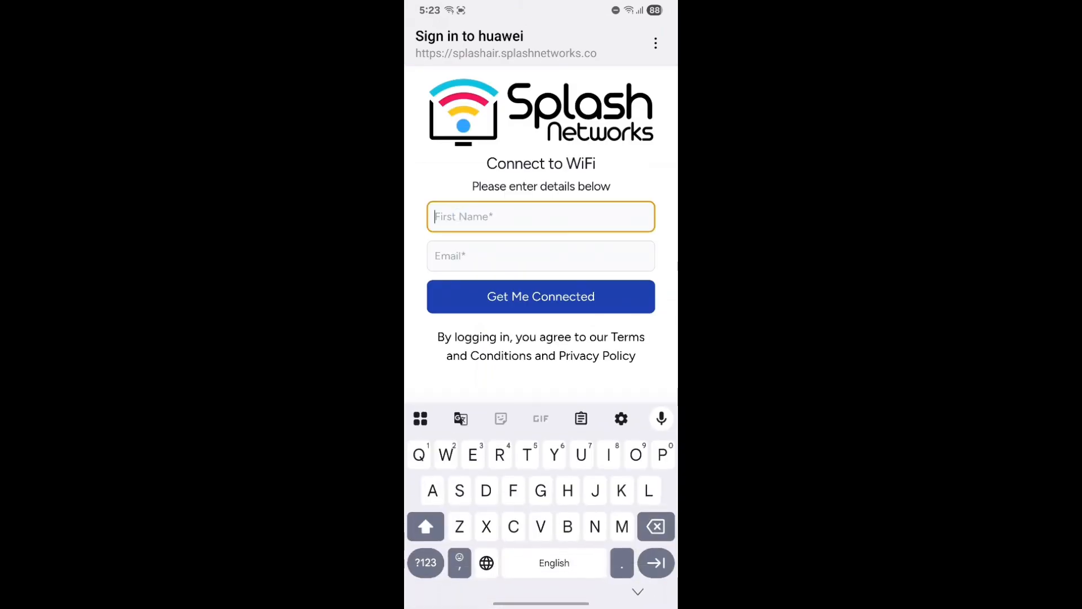
{"action": "type", "text": "Test"}
{"action": "left_click", "coordinate": [448, 251]}
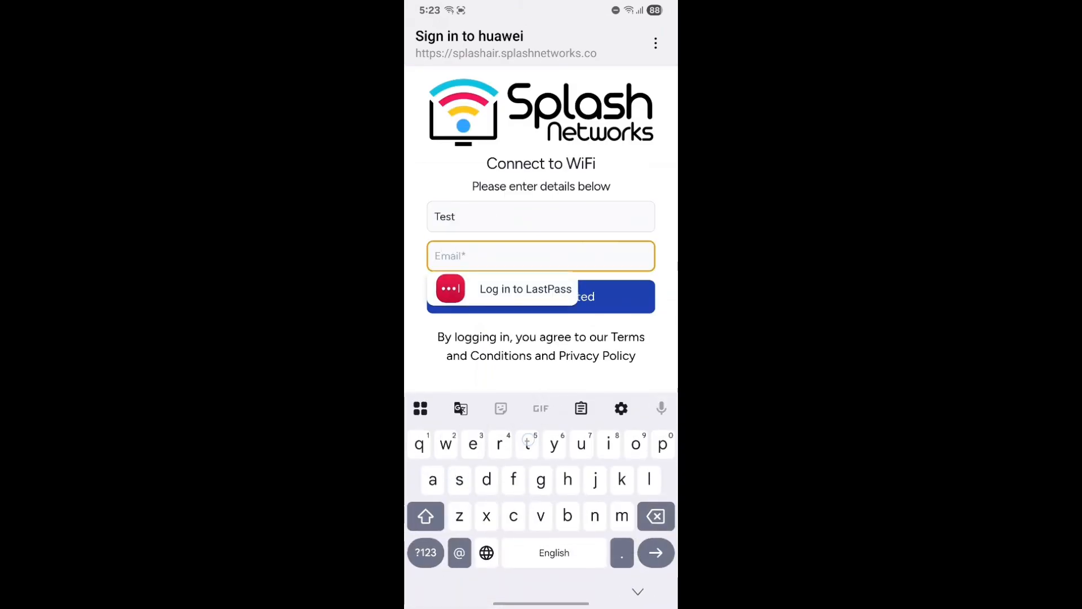
{"action": "type", "text": "test"}
{"action": "left_click", "coordinate": [540, 408]}
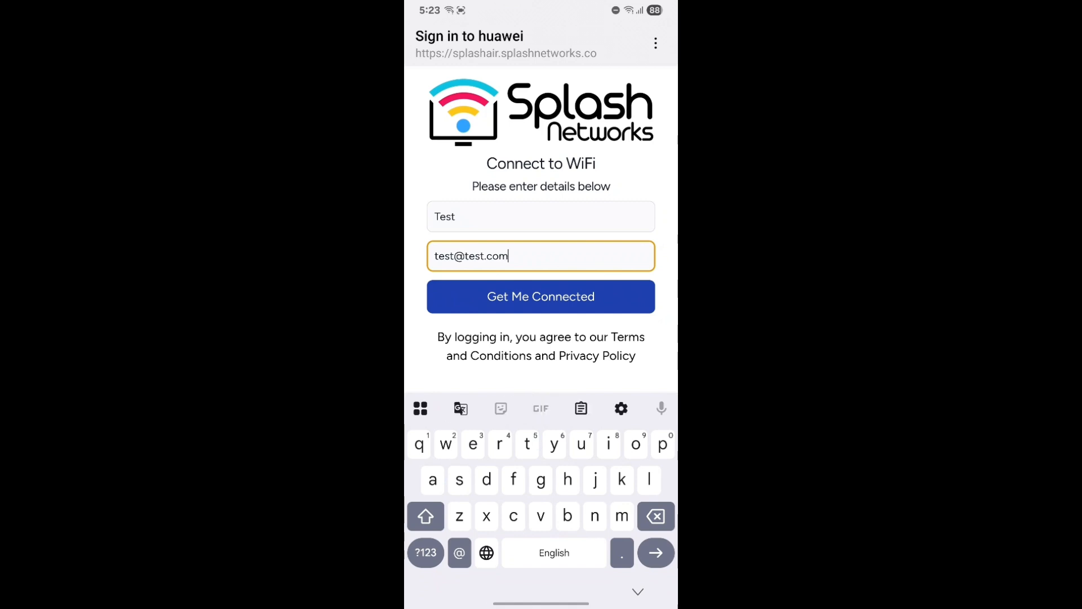
{"action": "left_click", "coordinate": [590, 298]}
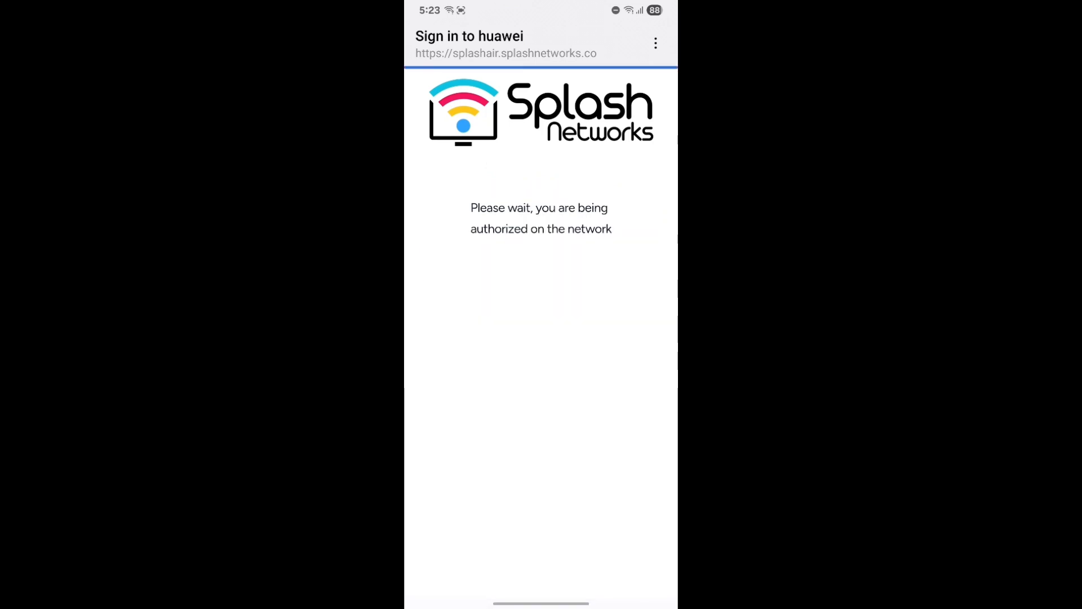